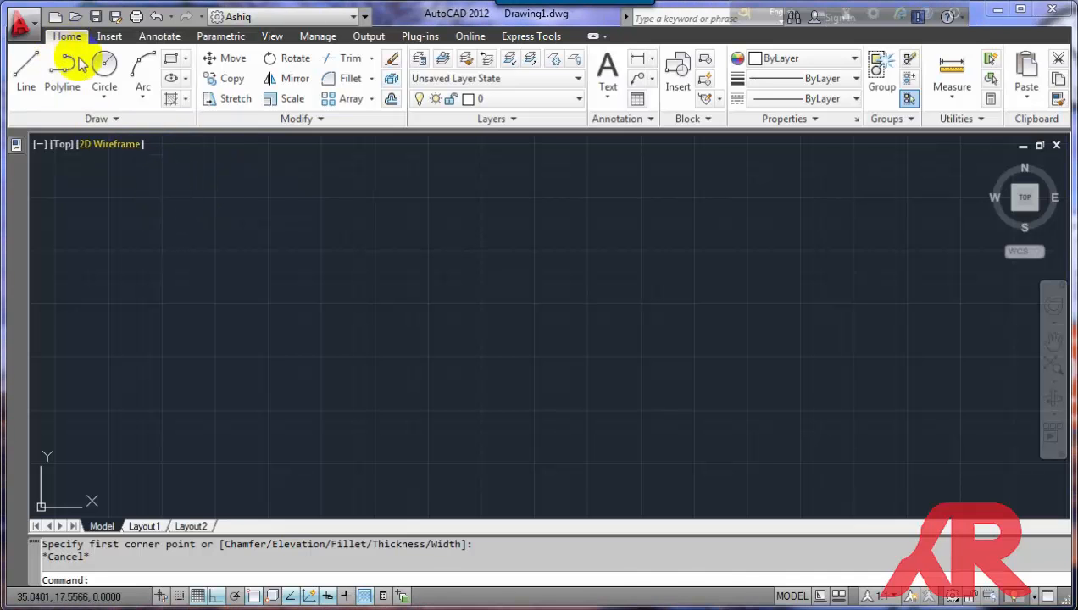
# Draw a freehand rectangle between two picked corners, with its upper-left corner near 10.5,31.
pyautogui.click(185, 62)
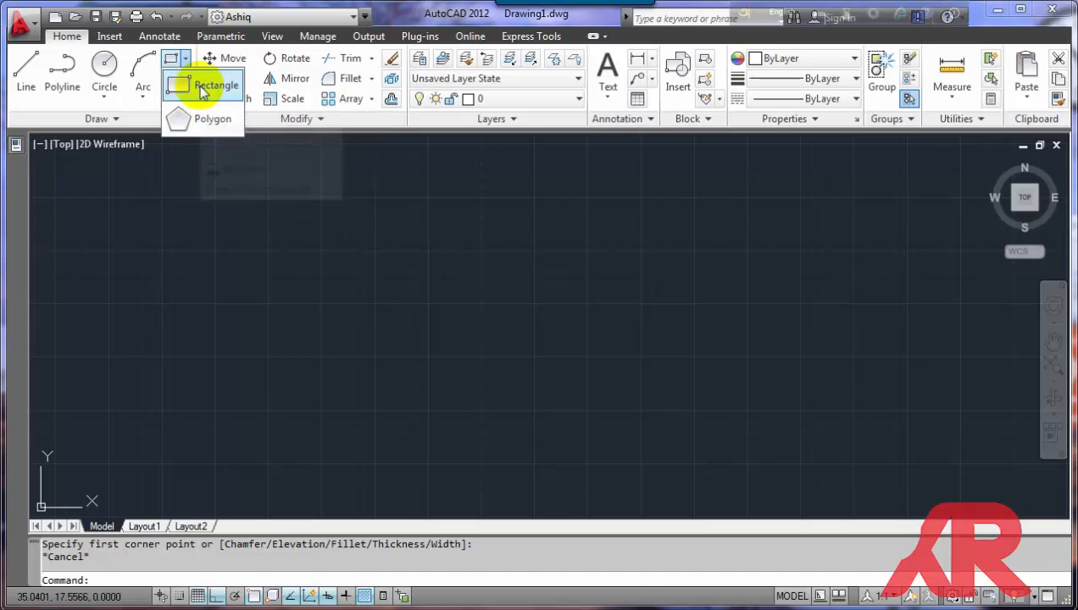
pyautogui.click(201, 90)
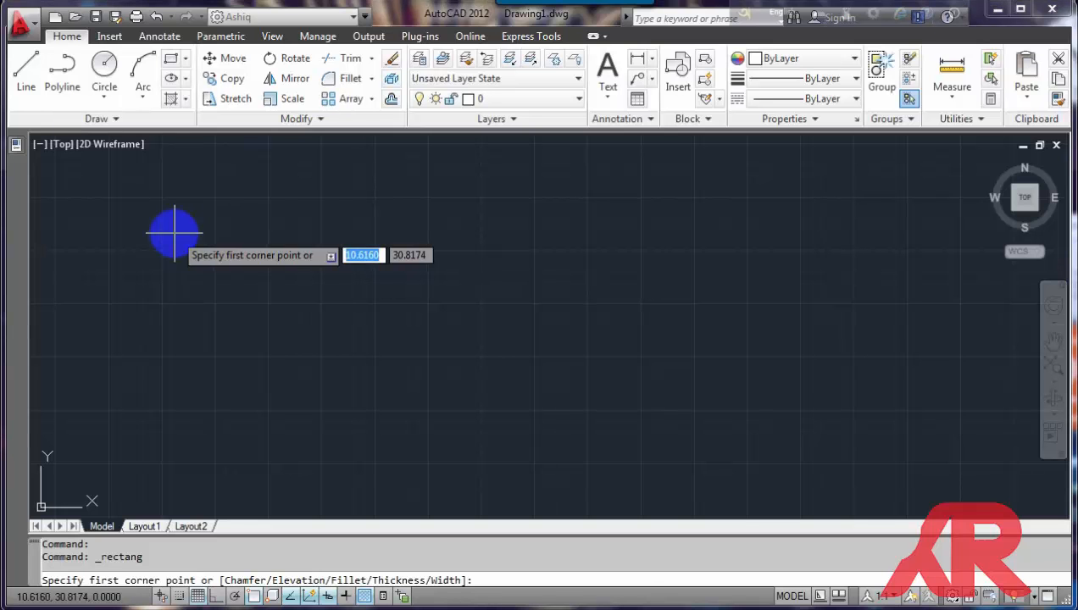
pyautogui.click(170, 229)
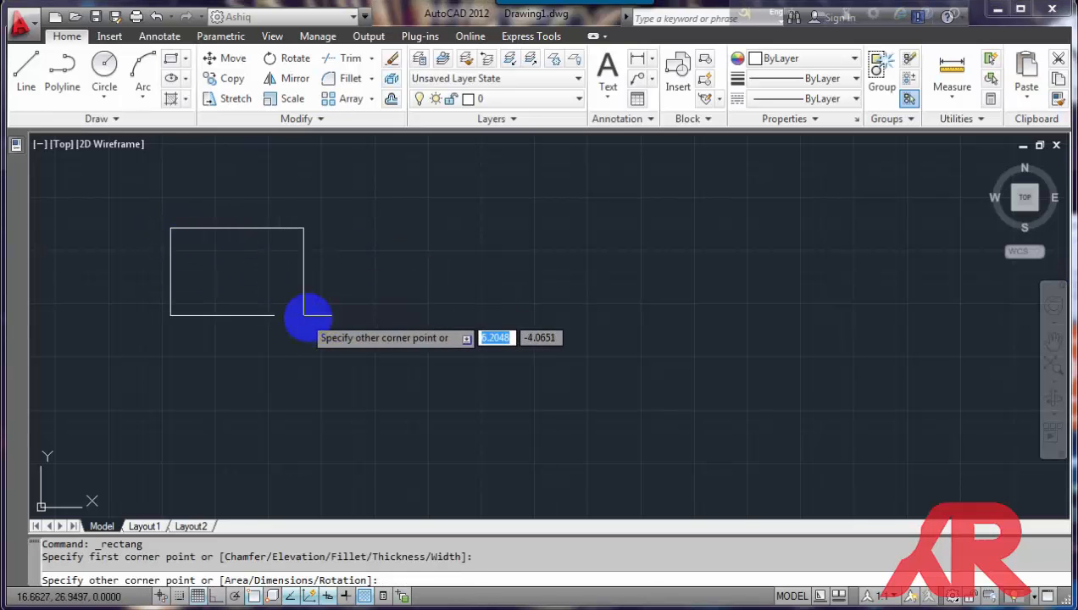
pyautogui.click(336, 344)
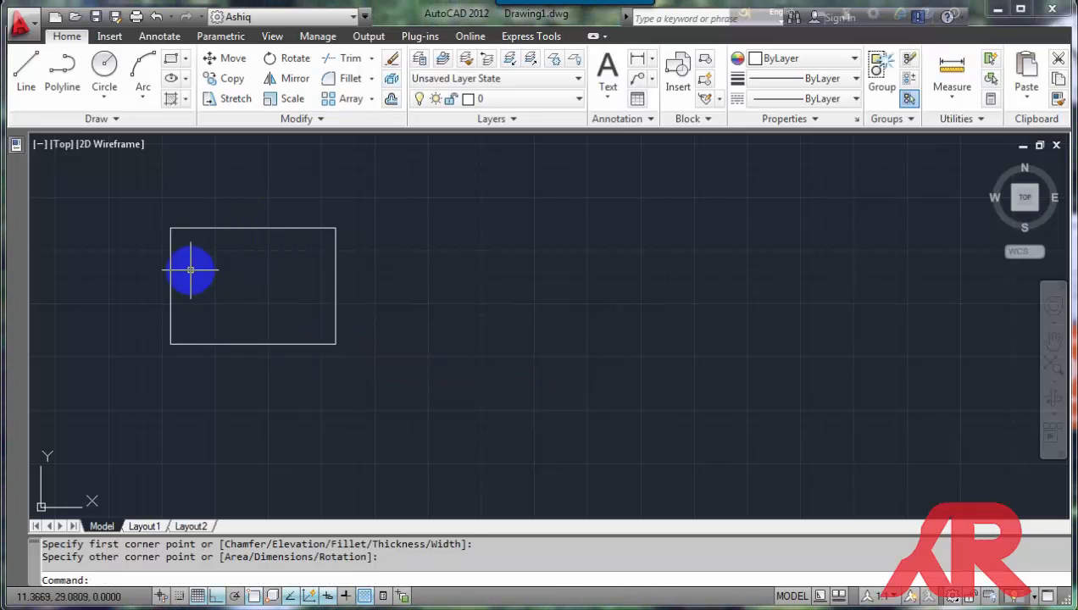
# Draw a 10 by 10 unit rectangle to the right of the first one, giving the opposite corner as offsets.
pyautogui.click(170, 61)
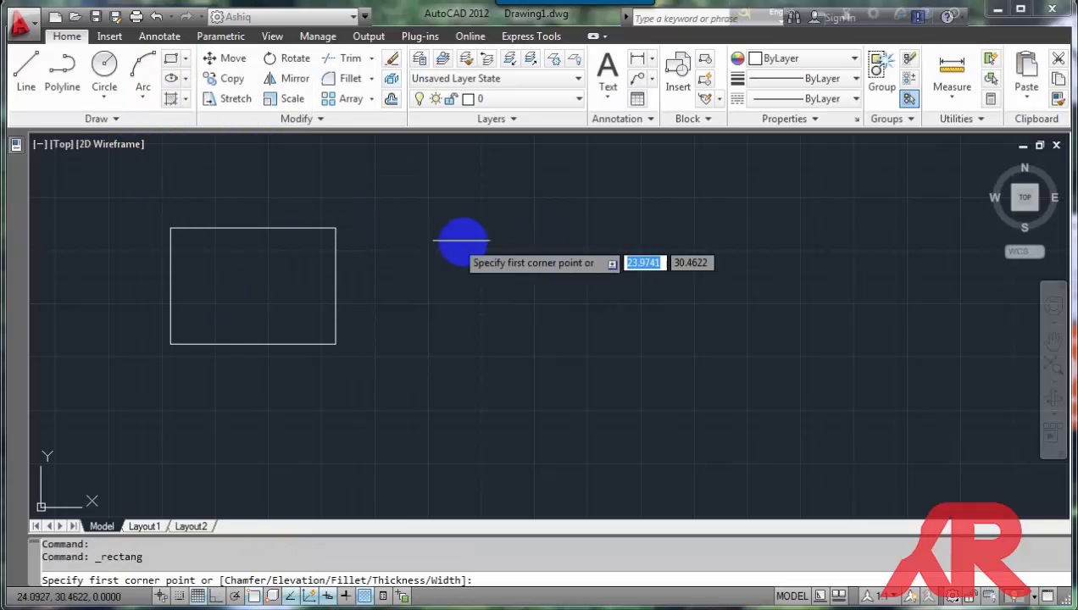
pyautogui.click(428, 229)
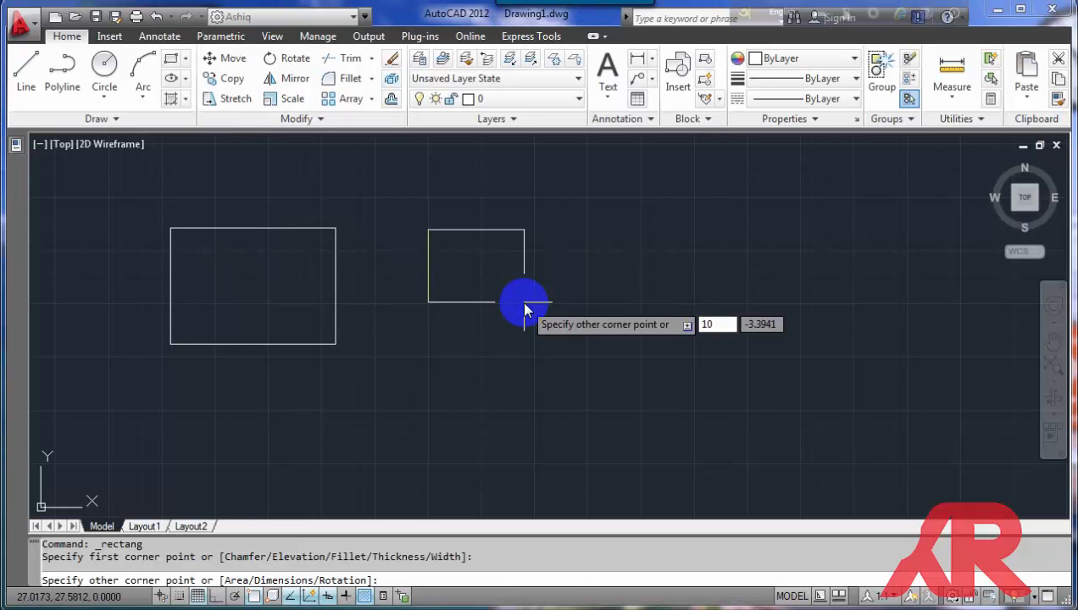
pyautogui.press('Tab')
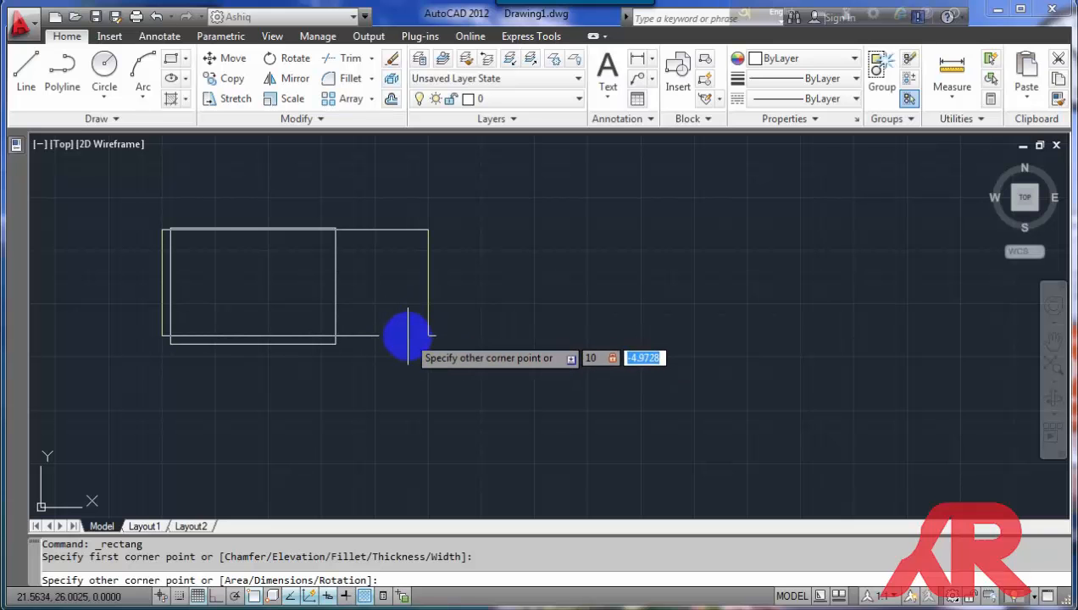
pyautogui.write('10')
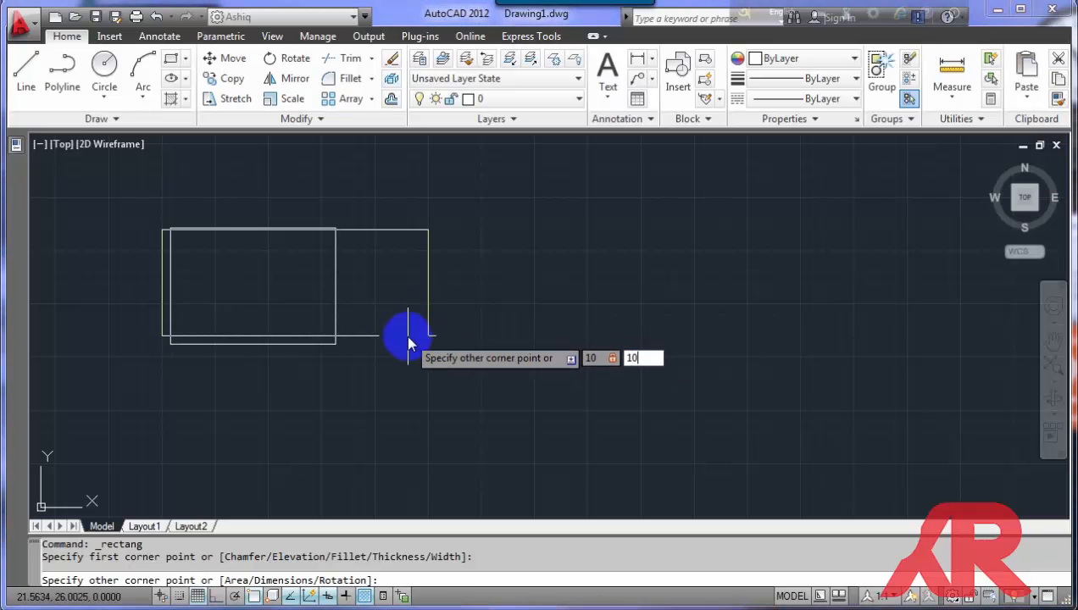
pyautogui.press('Return')
pyautogui.scroll(-4, 408, 372)
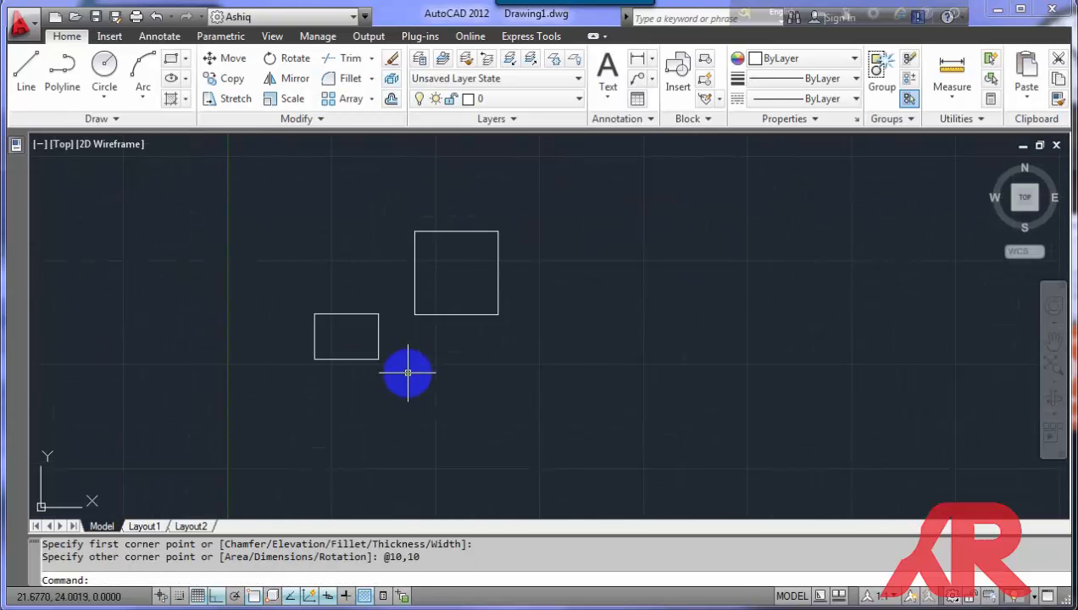
# Draw a third rectangle to the right of the 10 by 10 square using the Area option, with area 100 and length 10.
pyautogui.scroll(4, 455, 233)
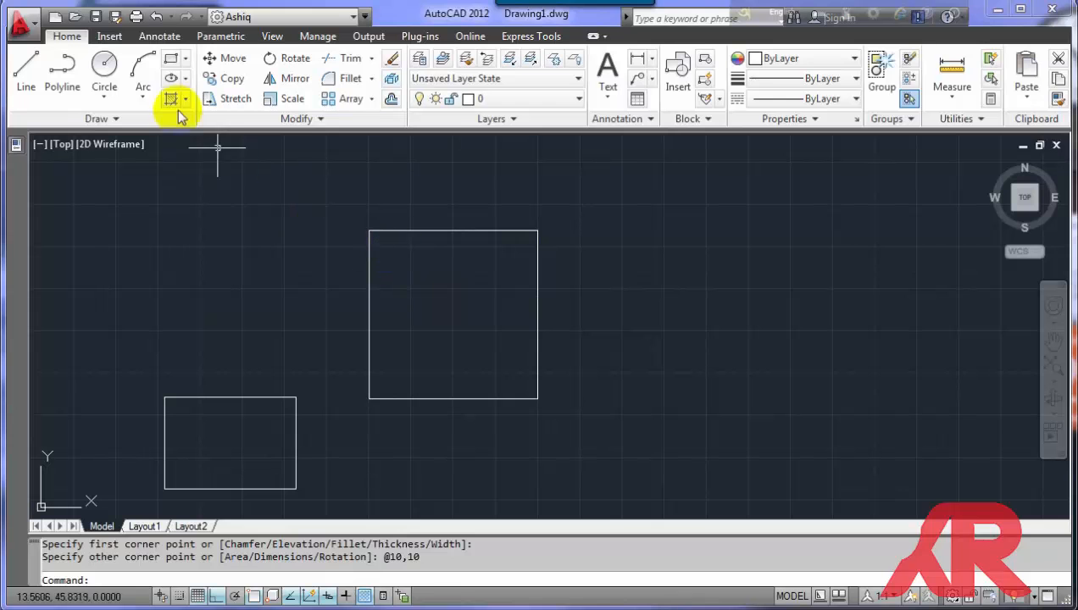
pyautogui.click(172, 59)
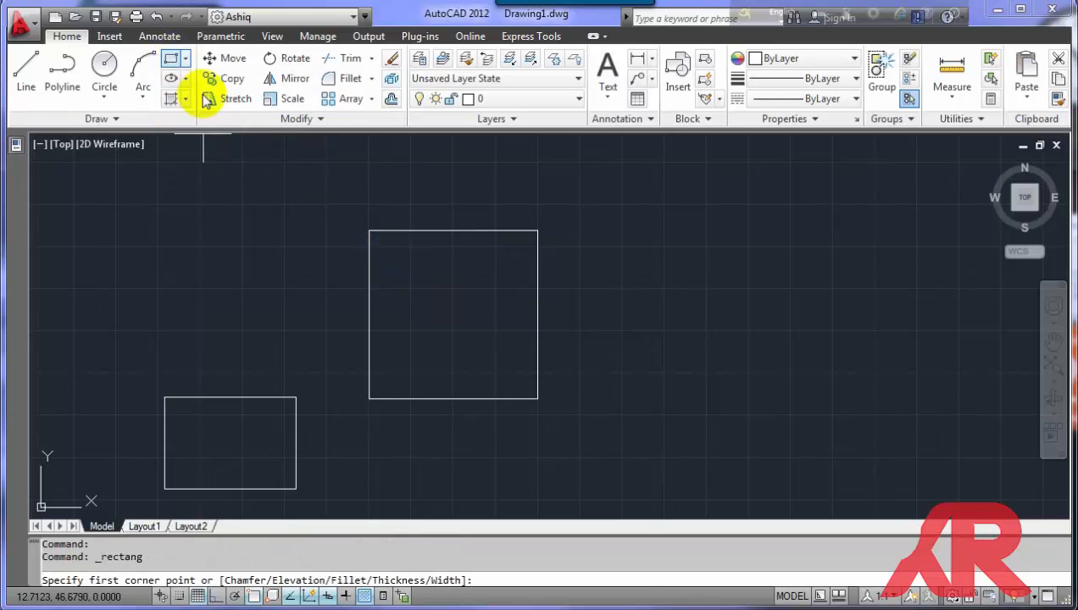
pyautogui.click(604, 387)
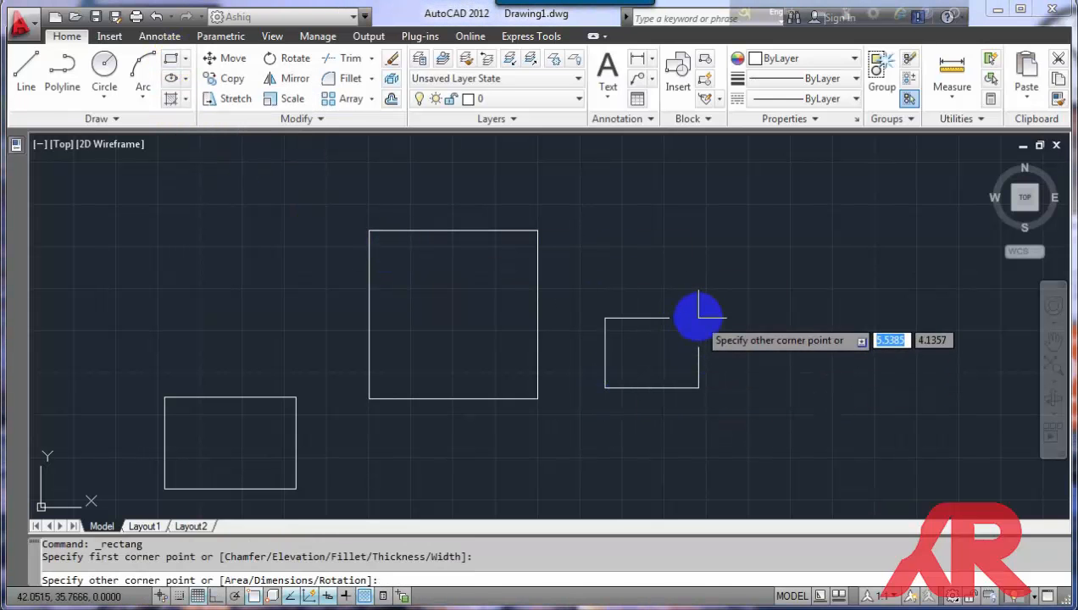
pyautogui.rightClick(726, 291)
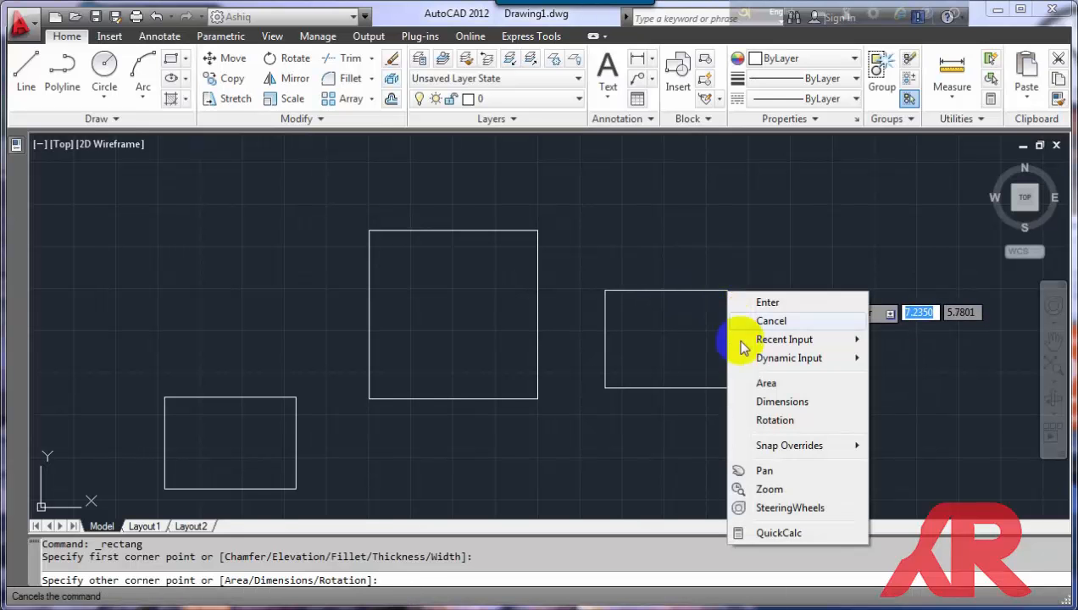
pyautogui.click(767, 386)
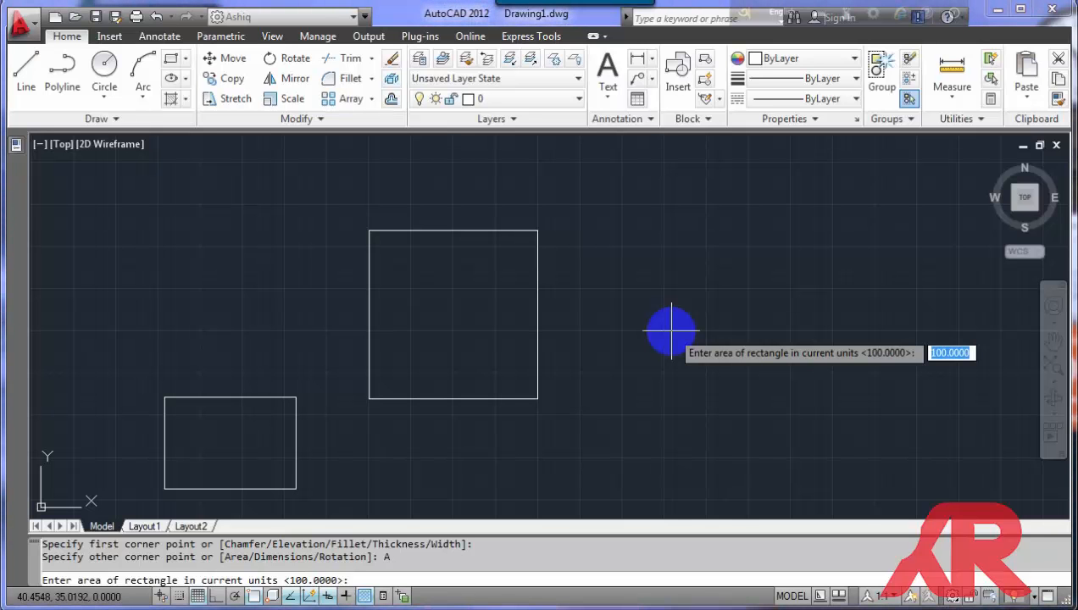
pyautogui.write('1')
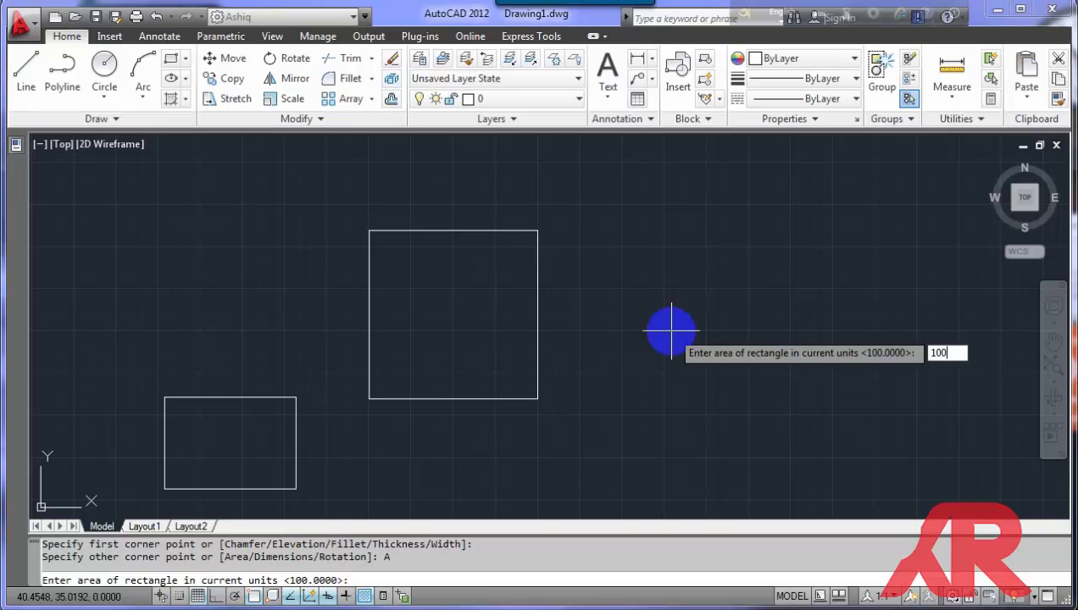
pyautogui.write('00')
pyautogui.press('Return')
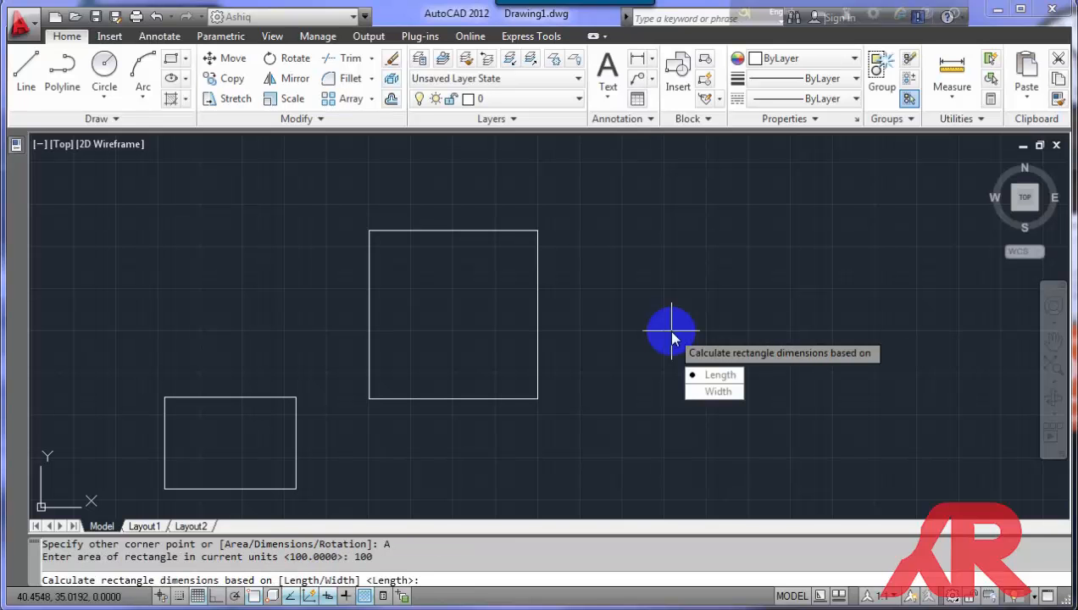
pyautogui.click(703, 379)
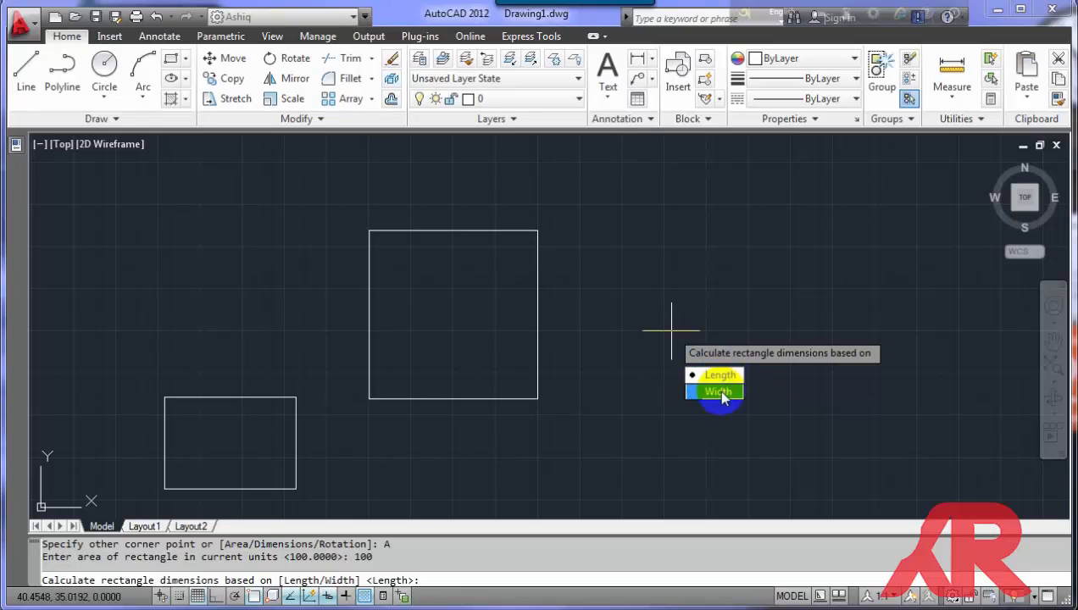
pyautogui.click(712, 382)
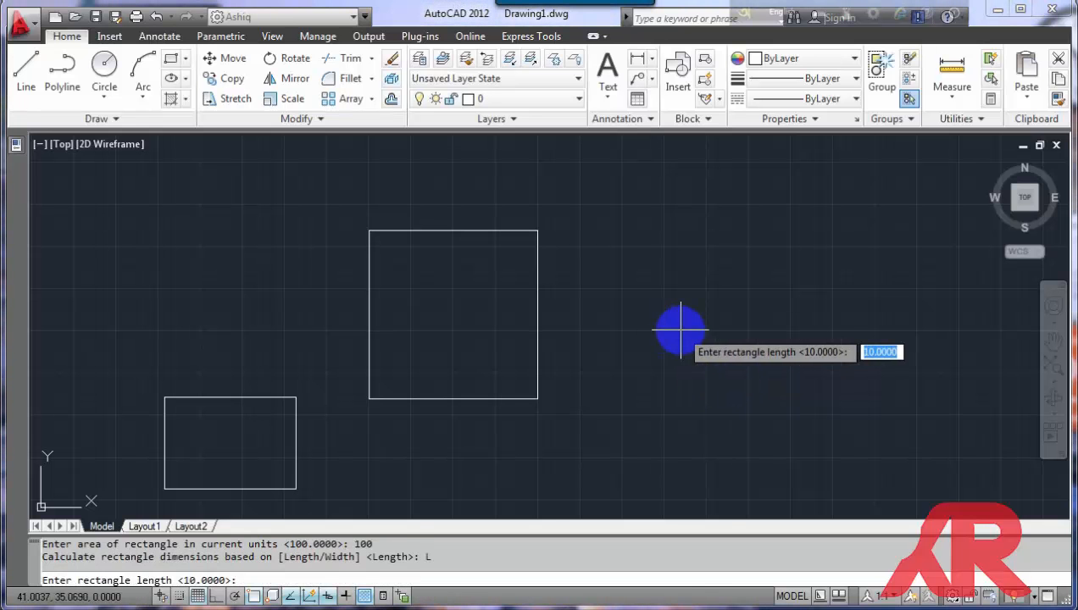
pyautogui.write('10')
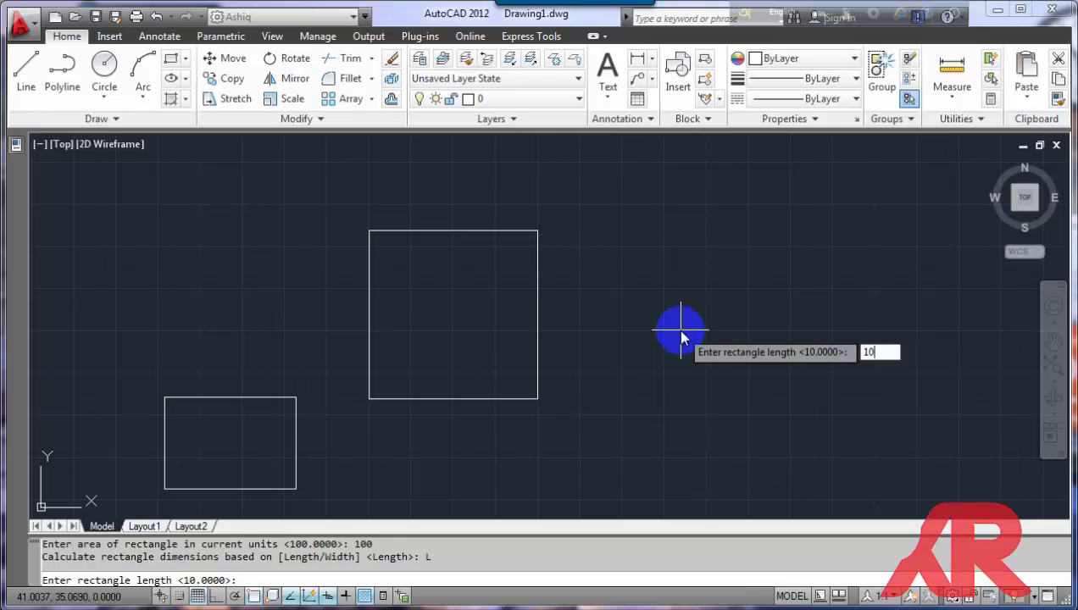
pyautogui.press('Return')
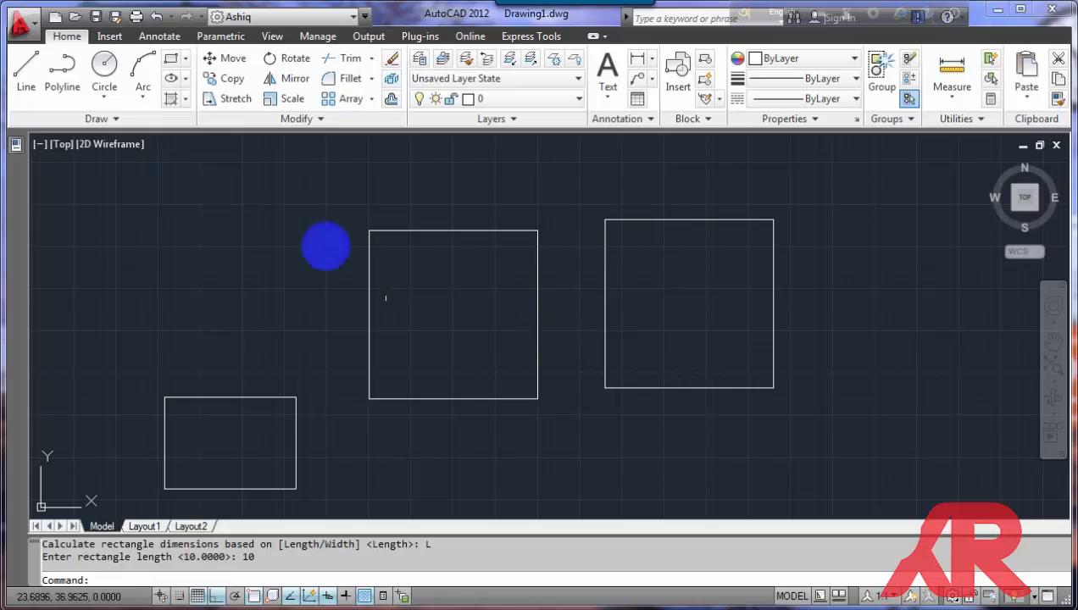
# Begin a fourth rectangle to the right of the others and set its rotation angle to 45 degrees.
pyautogui.click(171, 58)
pyautogui.scroll(-2, 174, 346)
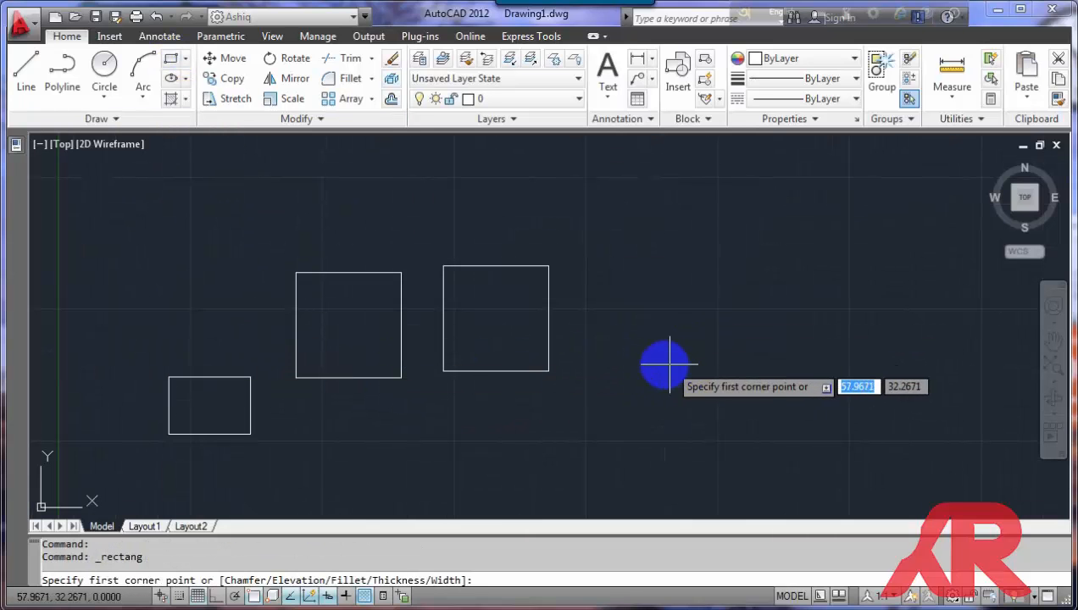
pyautogui.click(638, 361)
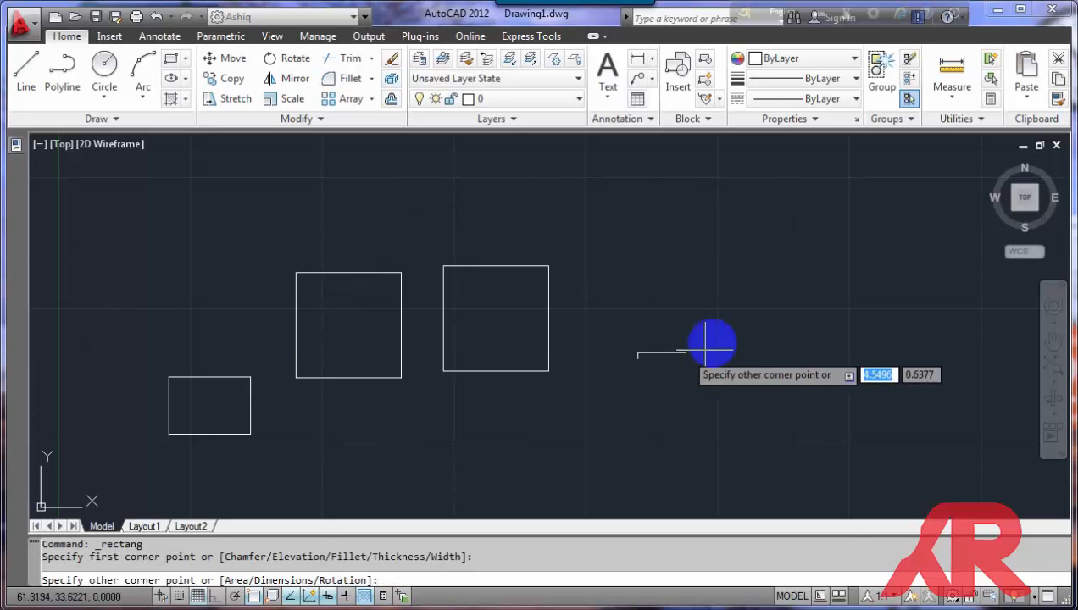
pyautogui.rightClick(716, 305)
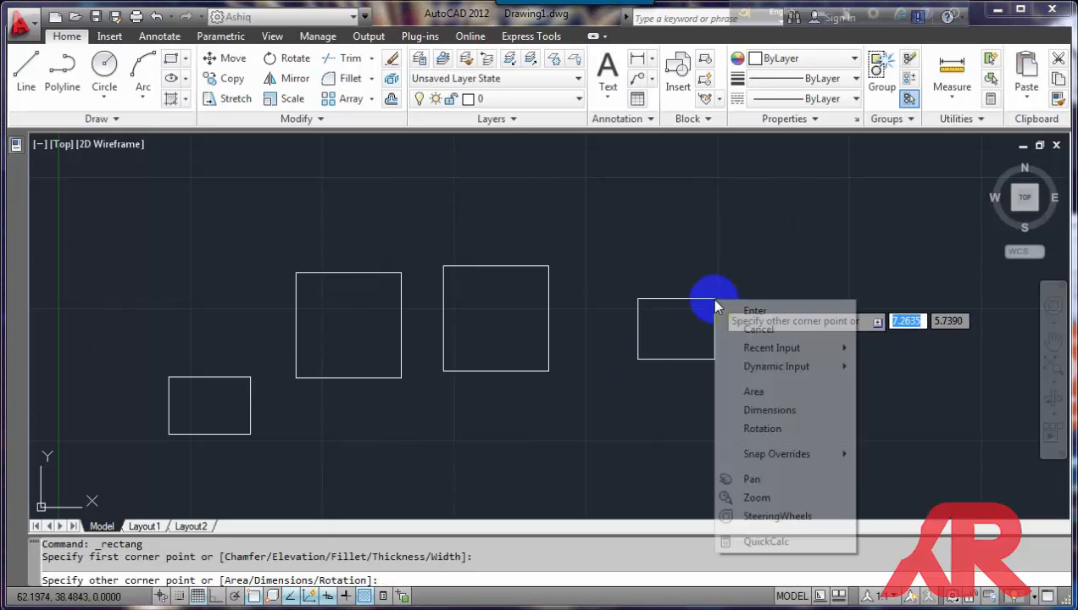
pyautogui.click(761, 429)
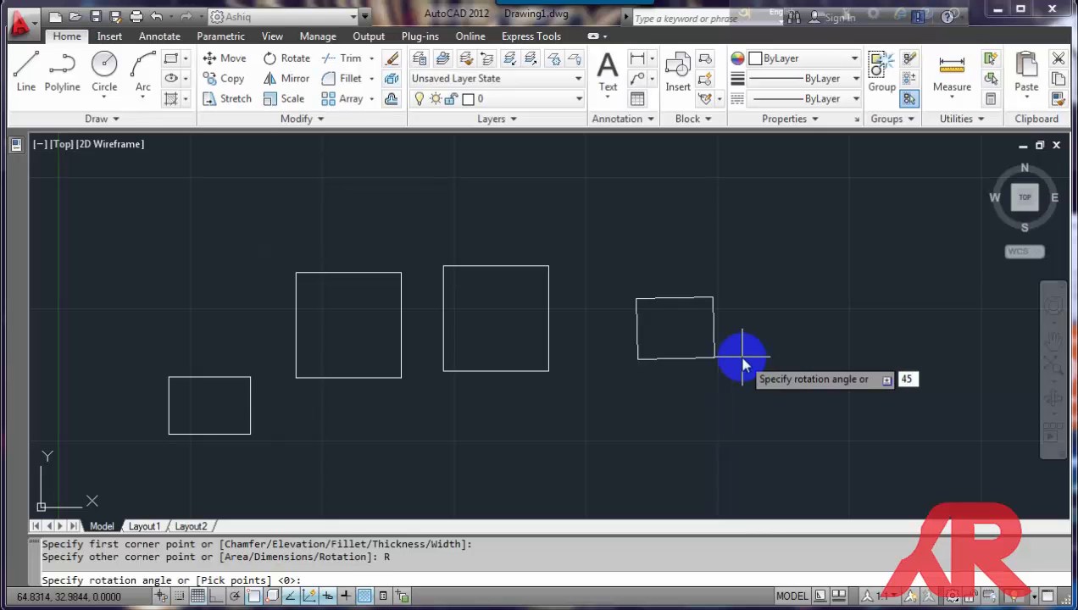
pyautogui.write('45')
pyautogui.press('Return')
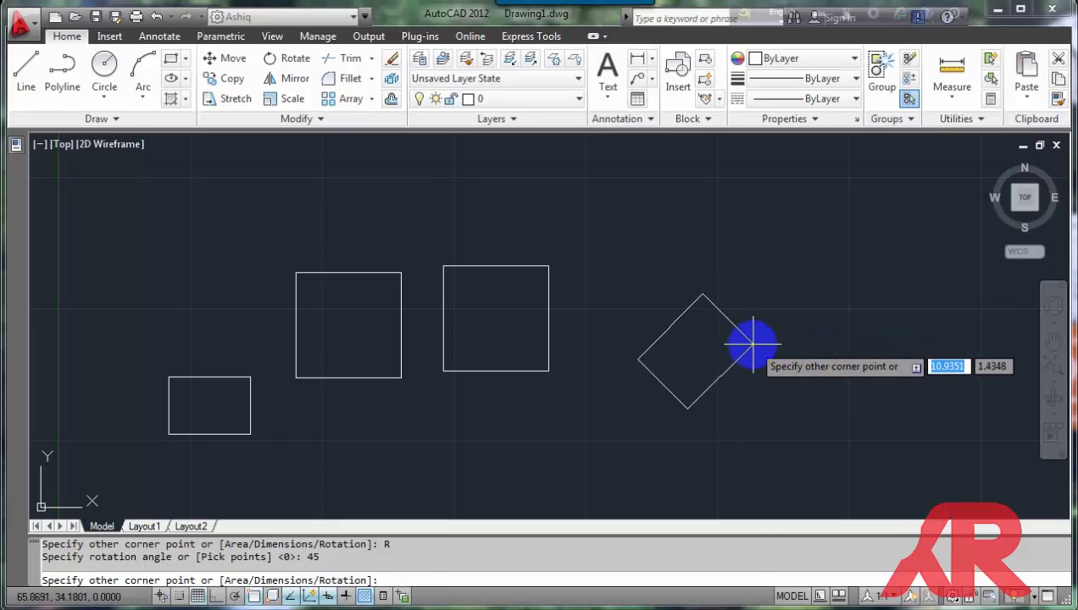
# Complete the rotated rectangle by area, with area 200 and a length of 10.
pyautogui.rightClick(757, 349)
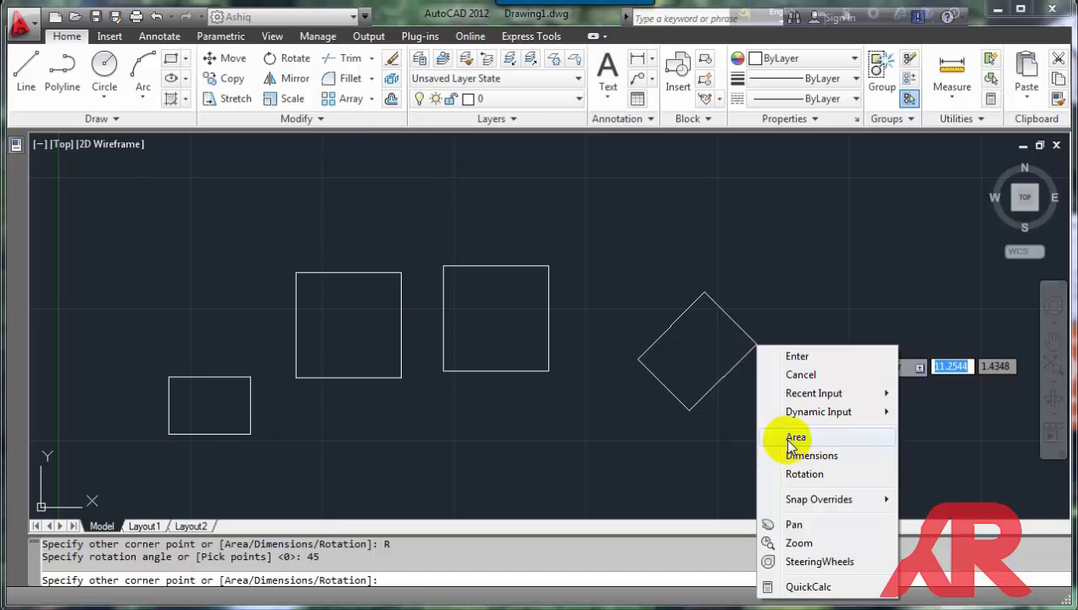
pyautogui.click(793, 439)
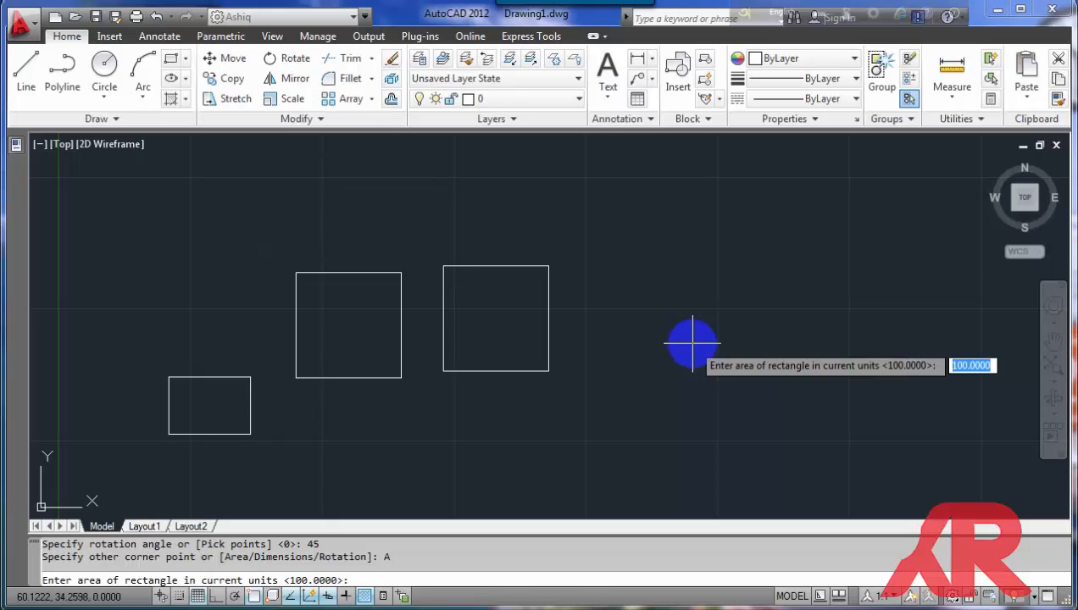
pyautogui.write('2')
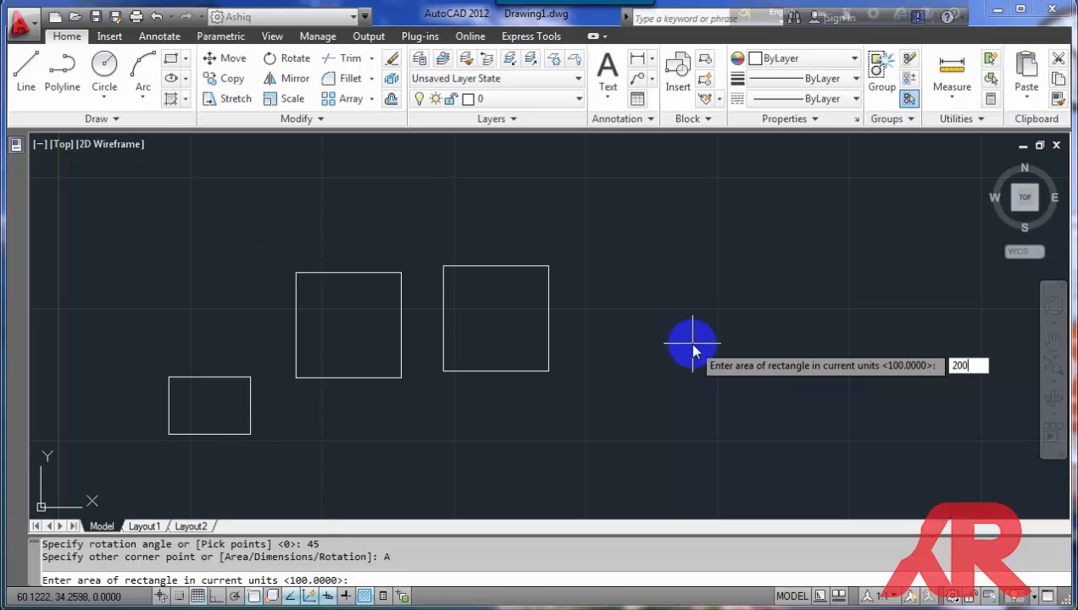
pyautogui.press('Return')
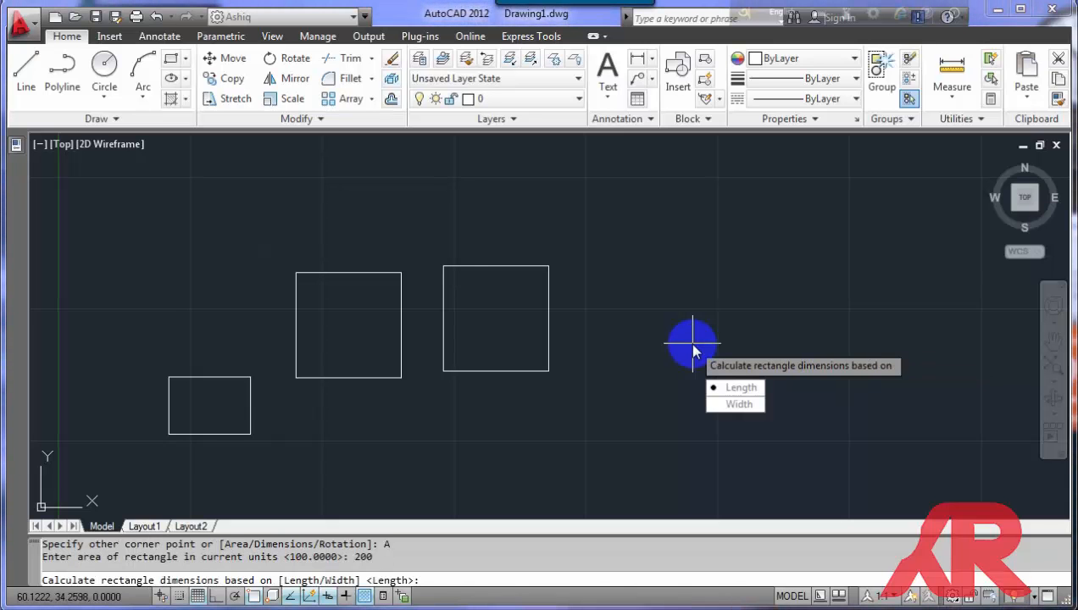
pyautogui.press('Return')
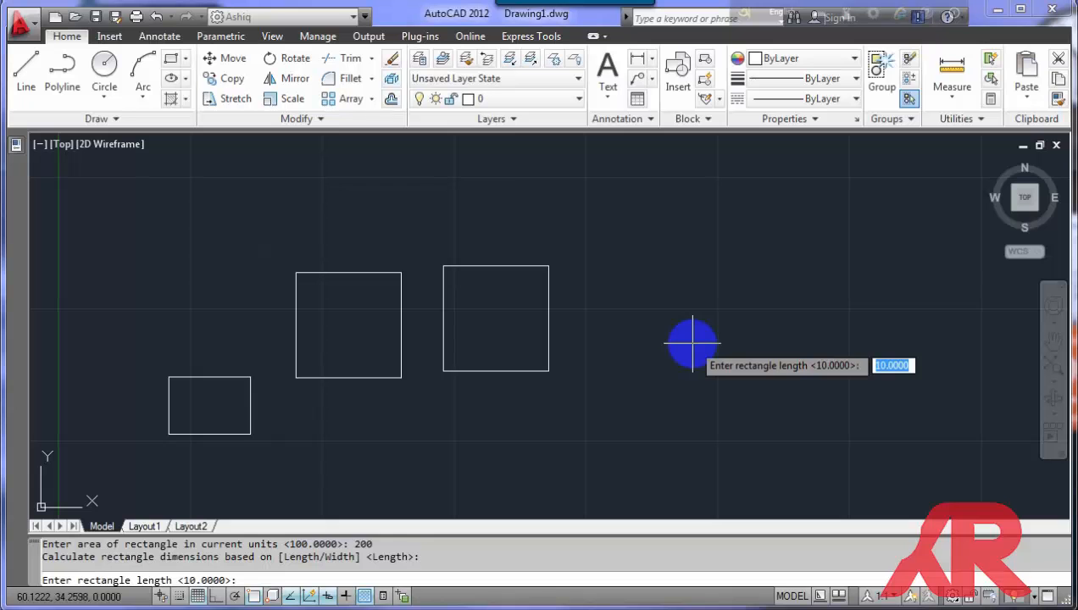
pyautogui.press('Return')
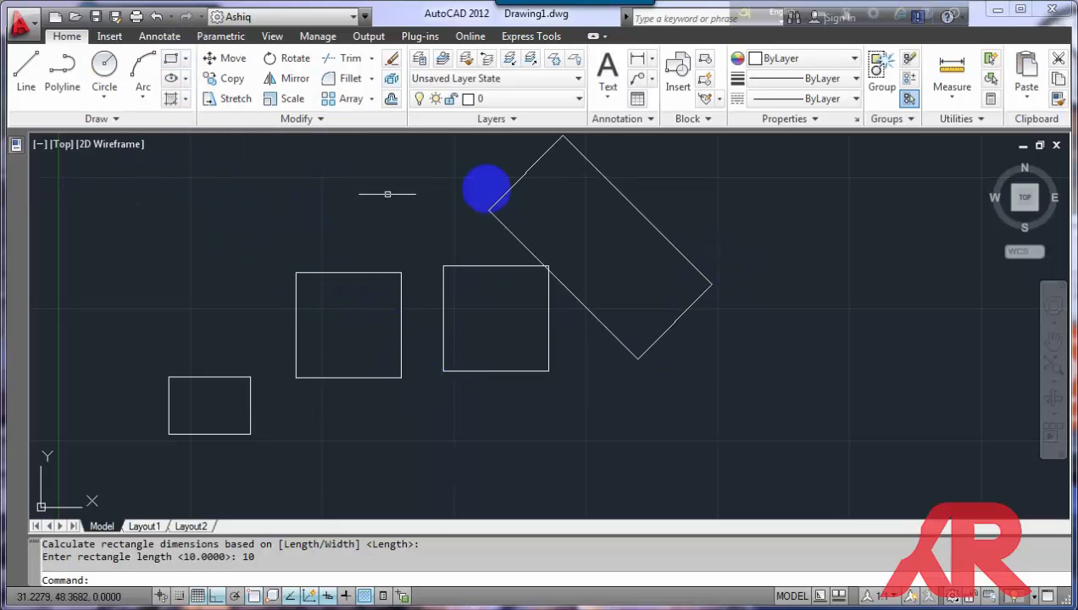
# Draw a very small five-sided polygon above the smallest rectangle, using the Inscribed in circle option and picking its radius freehand.
pyautogui.scroll(-2, 360, 239)
pyautogui.scroll(5, 647, 223)
pyautogui.scroll(-5, 645, 224)
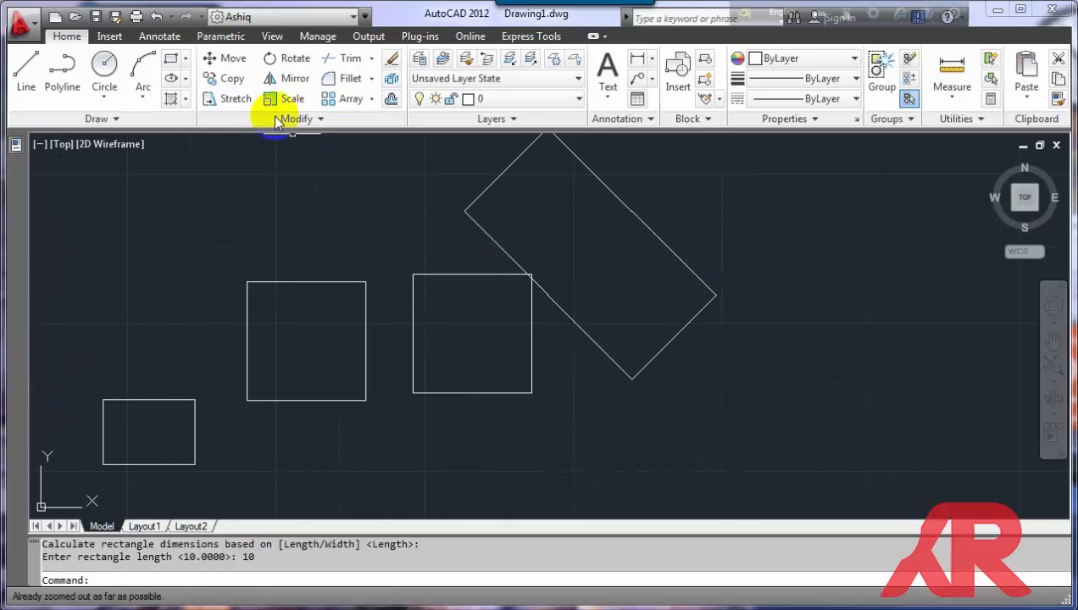
pyautogui.click(181, 58)
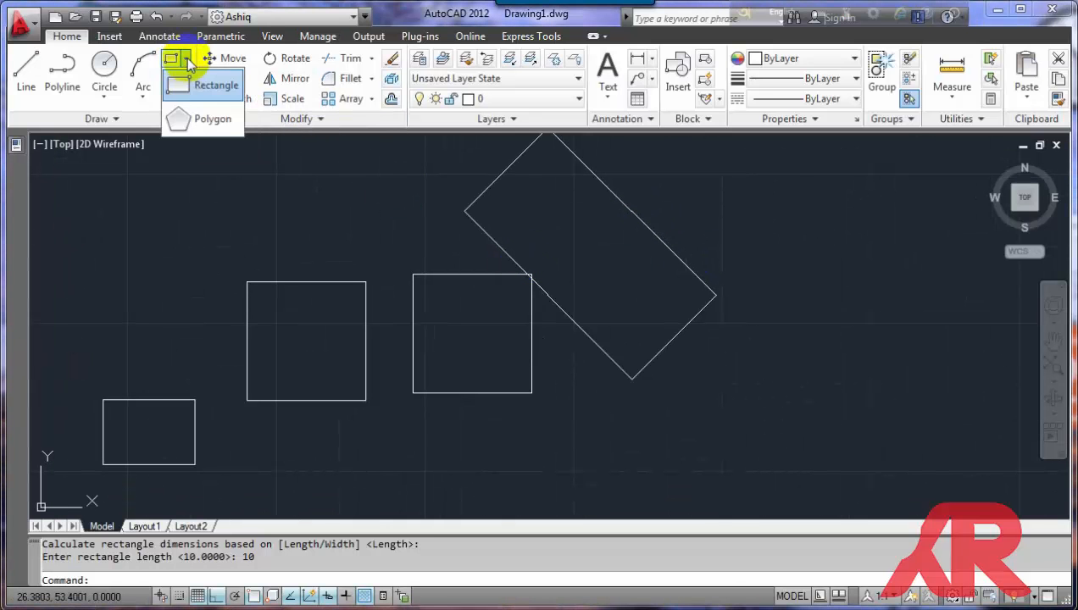
pyautogui.click(206, 119)
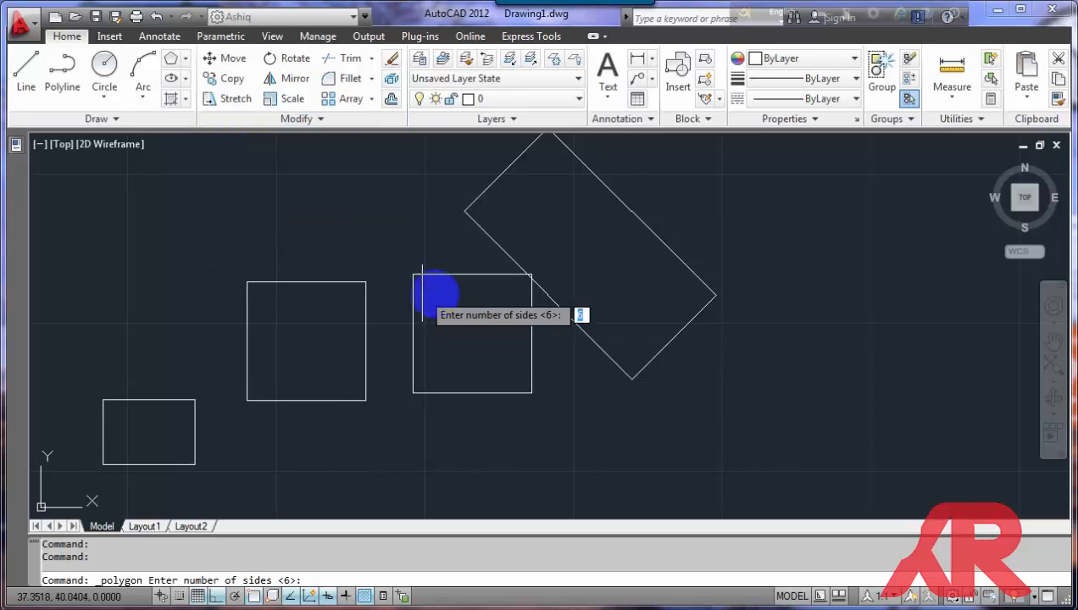
pyautogui.scroll(5, 584, 333)
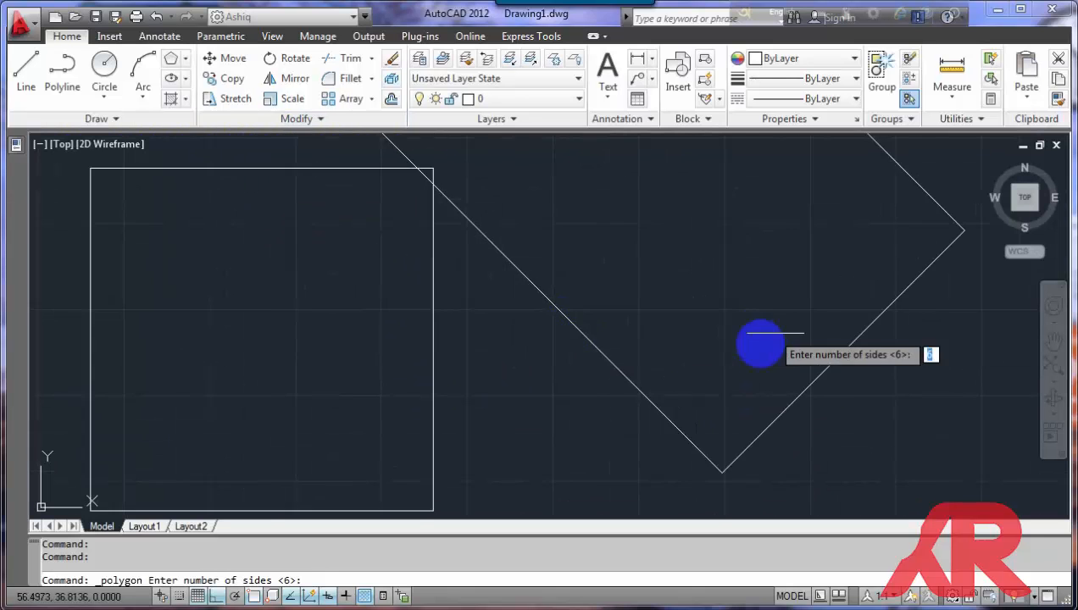
pyautogui.scroll(-5, 761, 343)
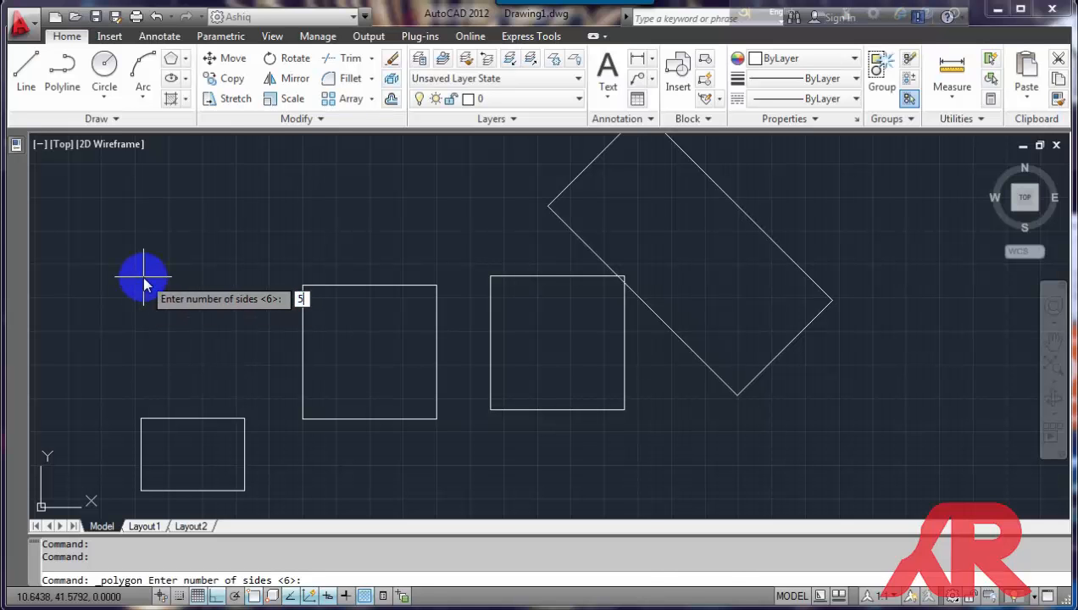
pyautogui.press('Return')
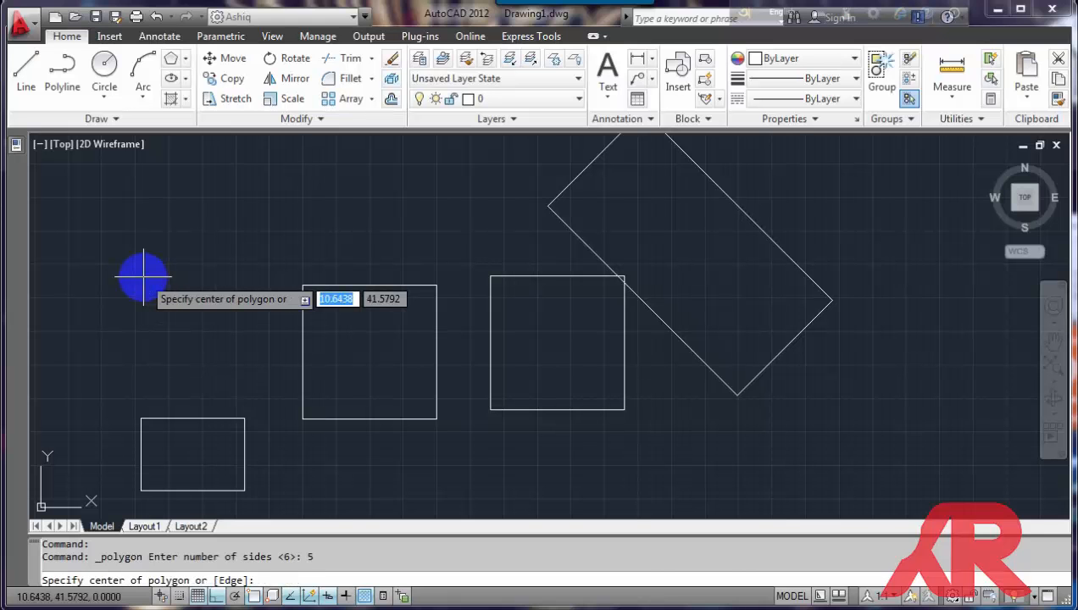
pyautogui.click(127, 263)
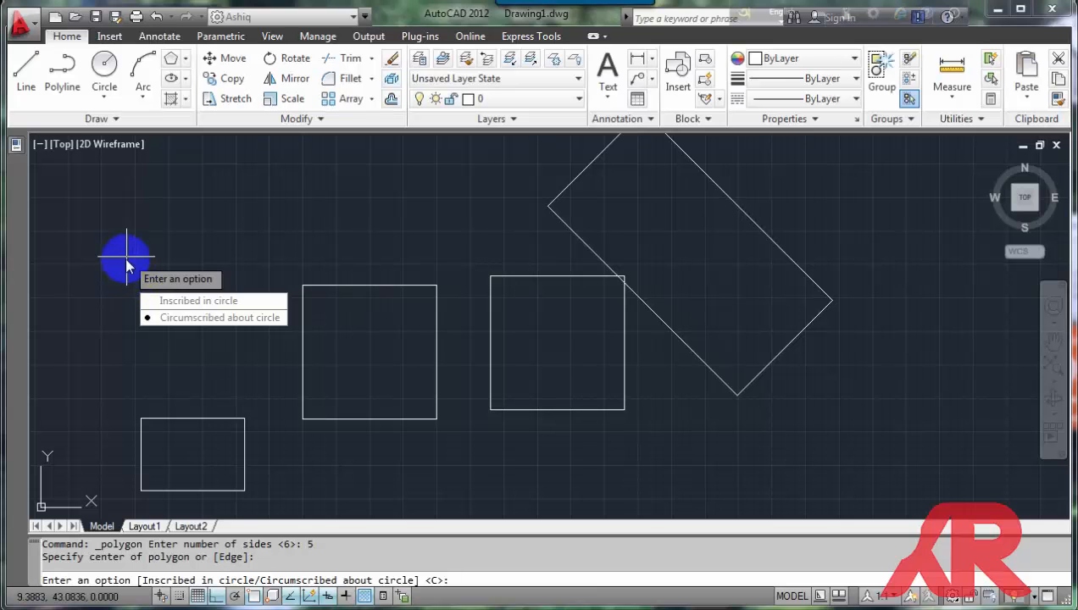
pyautogui.click(170, 309)
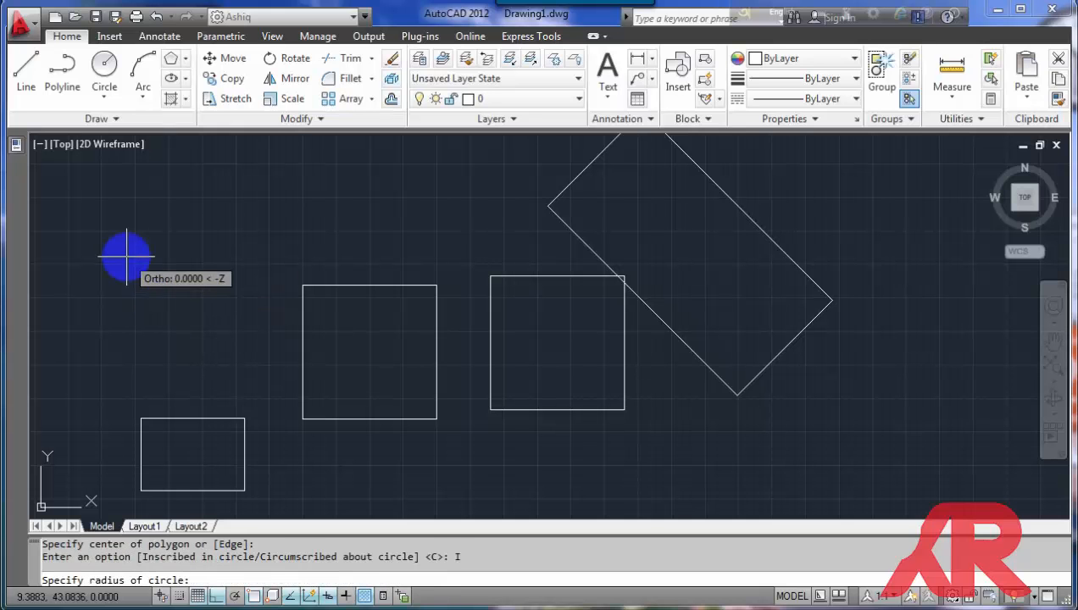
pyautogui.click(128, 262)
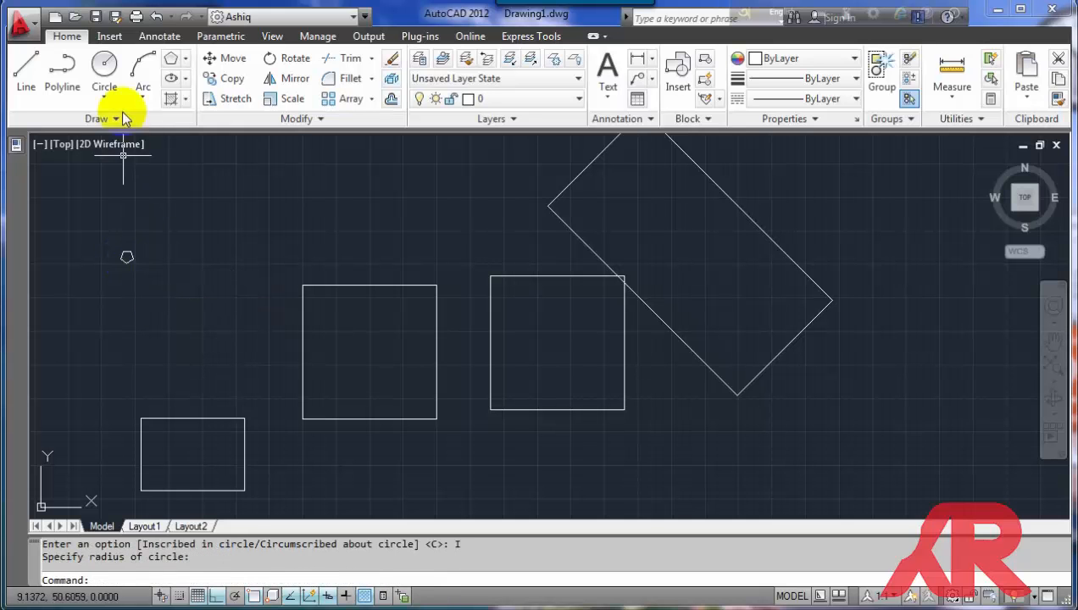
# Draw a second pentagon just above and beside the tiny one, inscribed in a circle of radius 5.
pyautogui.click(170, 68)
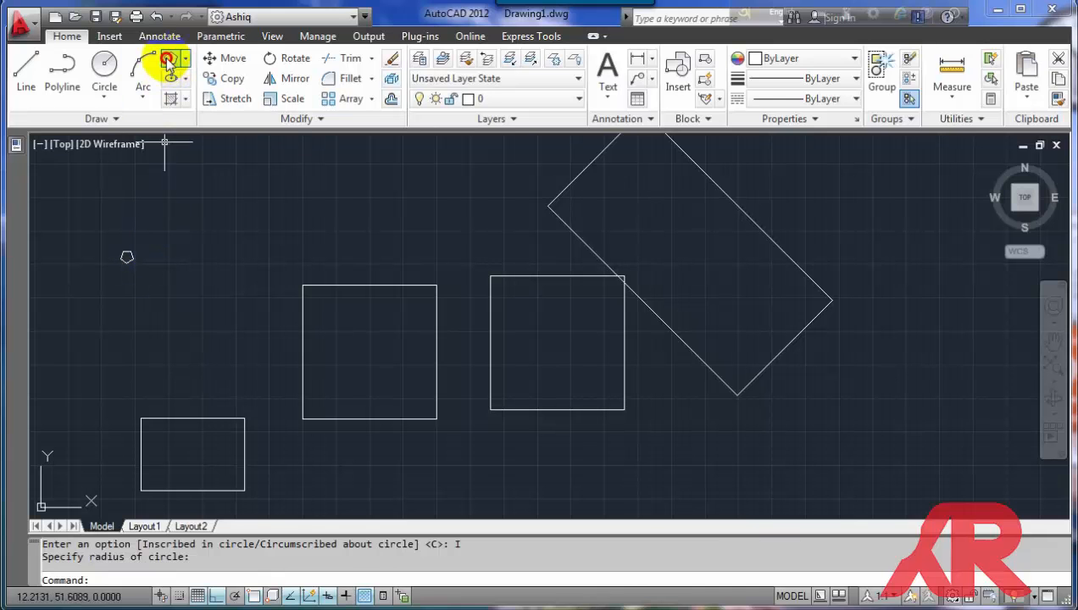
pyautogui.press('Return')
pyautogui.click(168, 215)
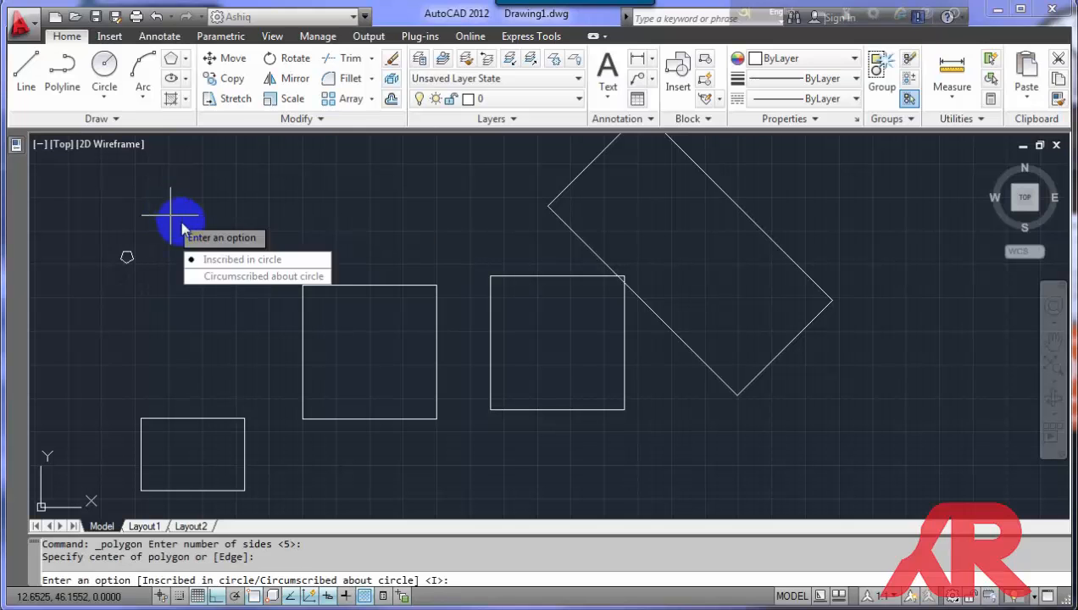
pyautogui.click(169, 212)
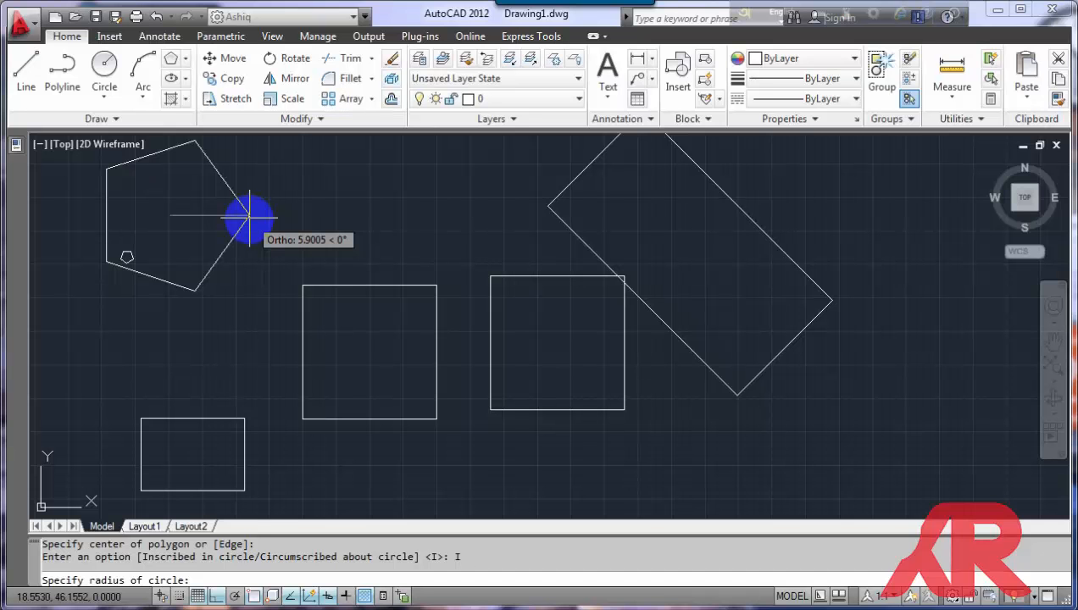
pyautogui.write('5')
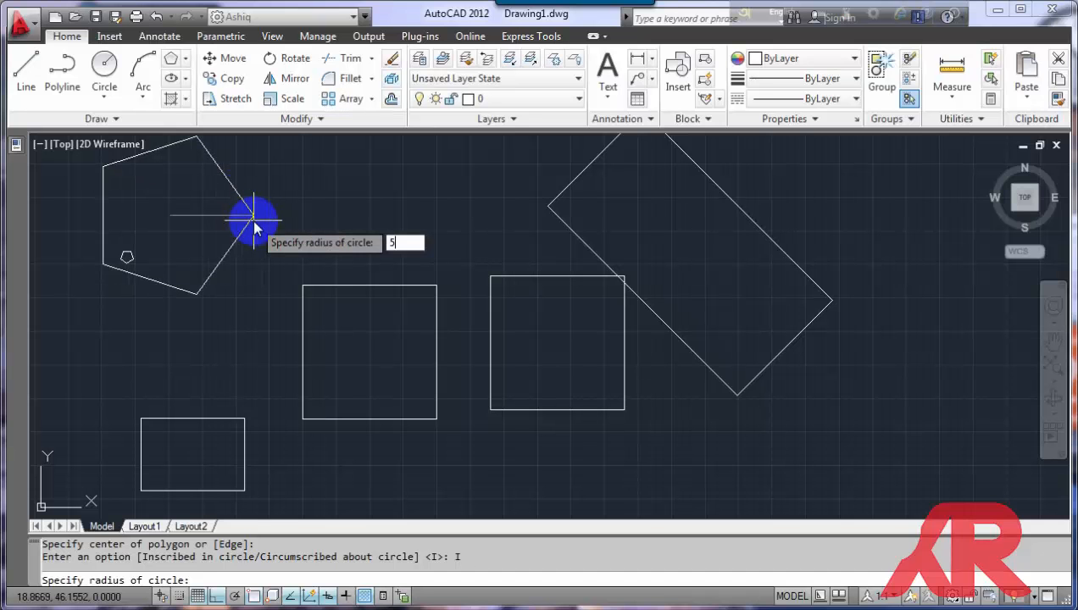
pyautogui.press('Return')
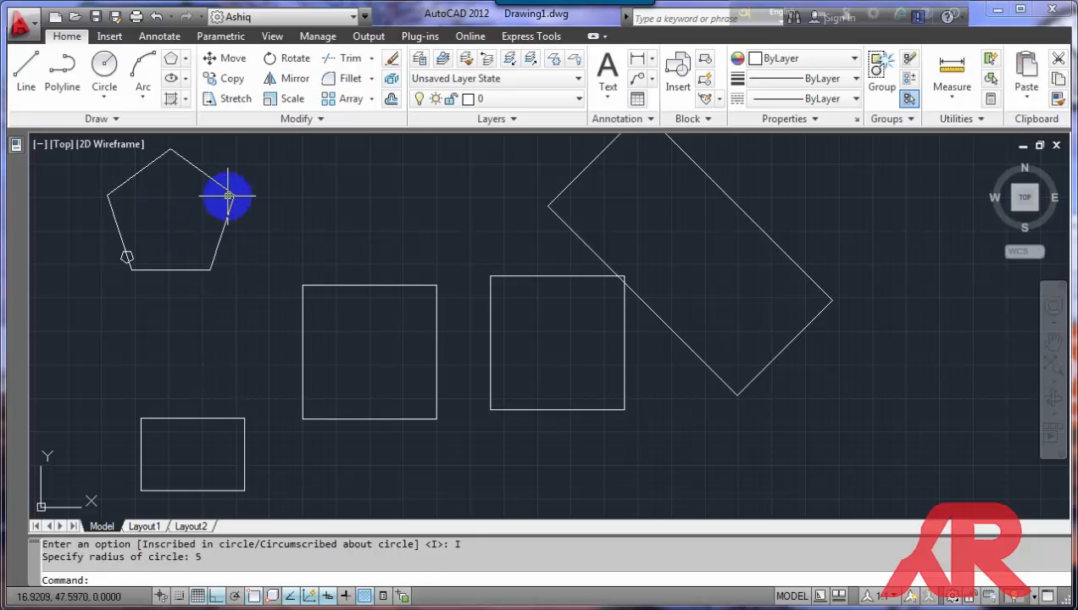
# Draw a circle of radius 5 in the empty area to the right of the rotated rectangle.
pyautogui.scroll(-2, 141, 327)
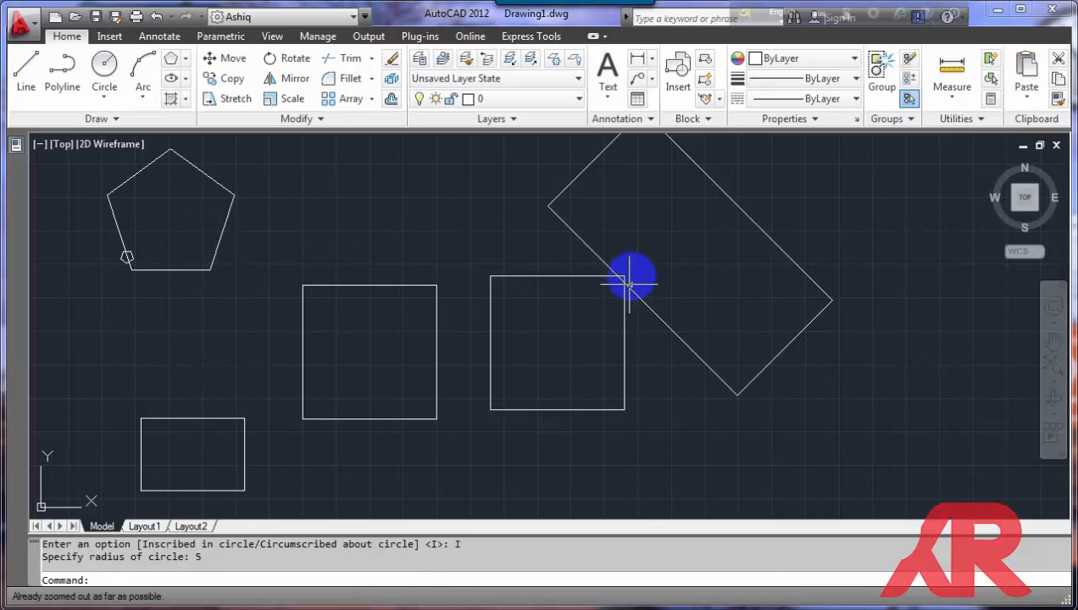
pyautogui.scroll(1, 631, 277)
pyautogui.scroll(1, 441, 318)
pyautogui.scroll(-3, 393, 315)
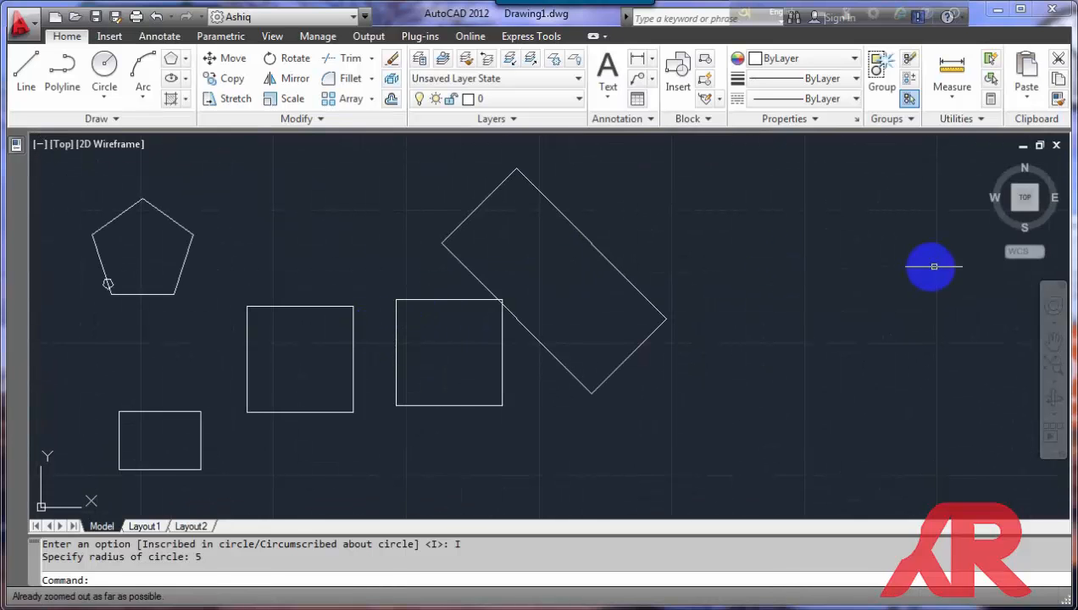
pyautogui.scroll(2, 932, 250)
pyautogui.click(105, 68)
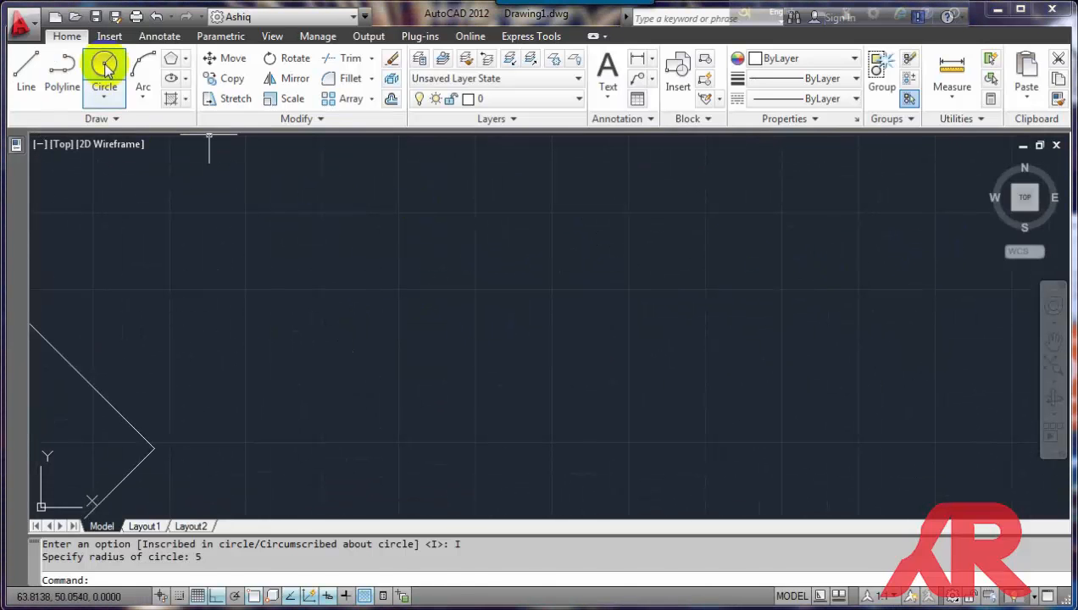
pyautogui.click(527, 289)
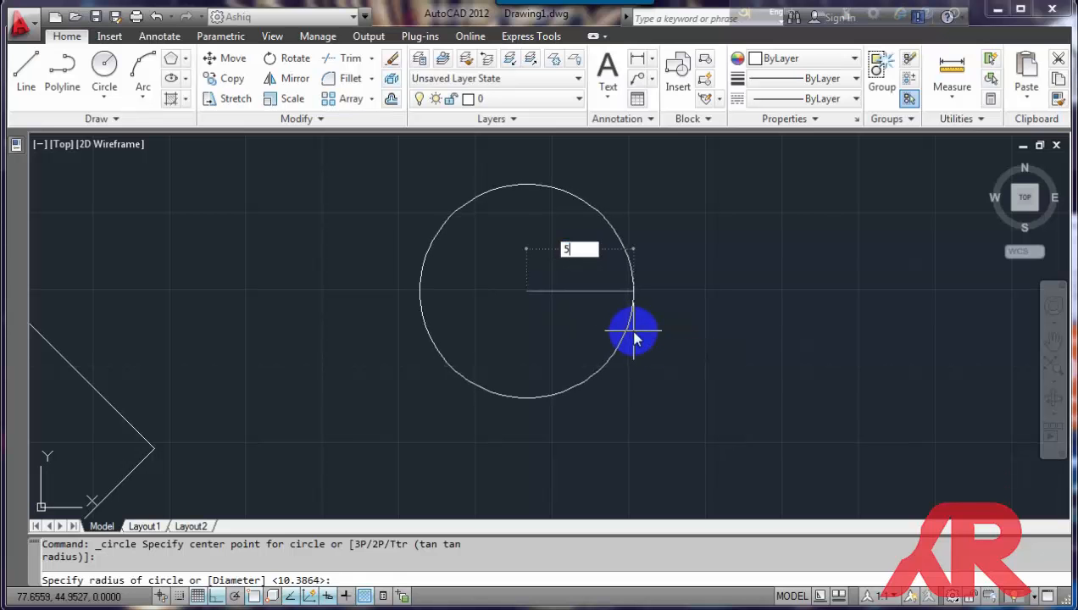
pyautogui.press('Return')
pyautogui.scroll(-2, 633, 329)
pyautogui.scroll(2, 583, 249)
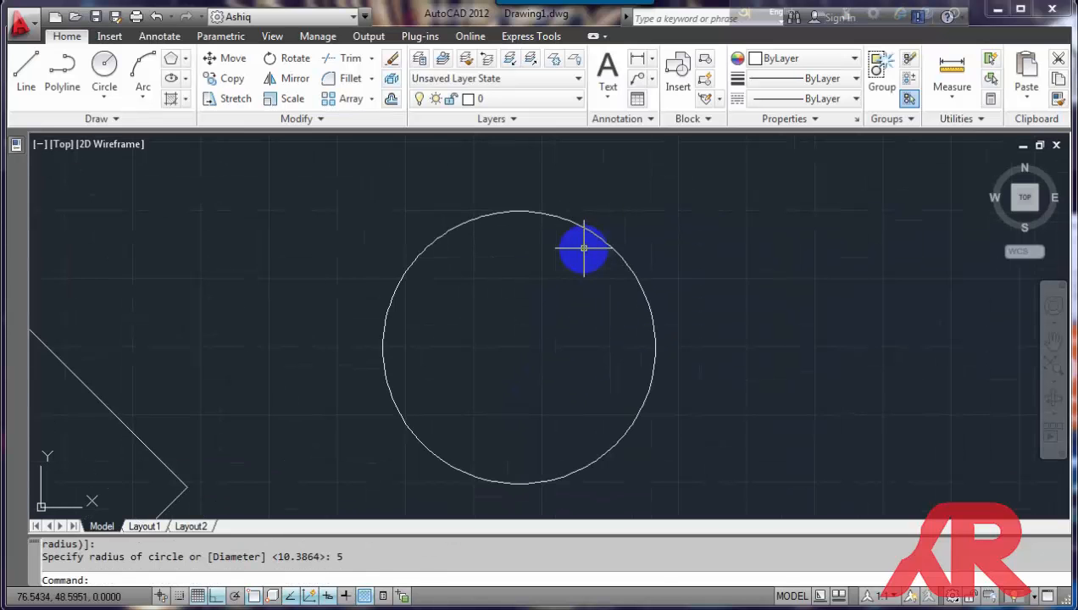
# Draw a five-sided polygon centred on the circle, using the Inscribed in circle option with radius 5.
pyautogui.click(171, 61)
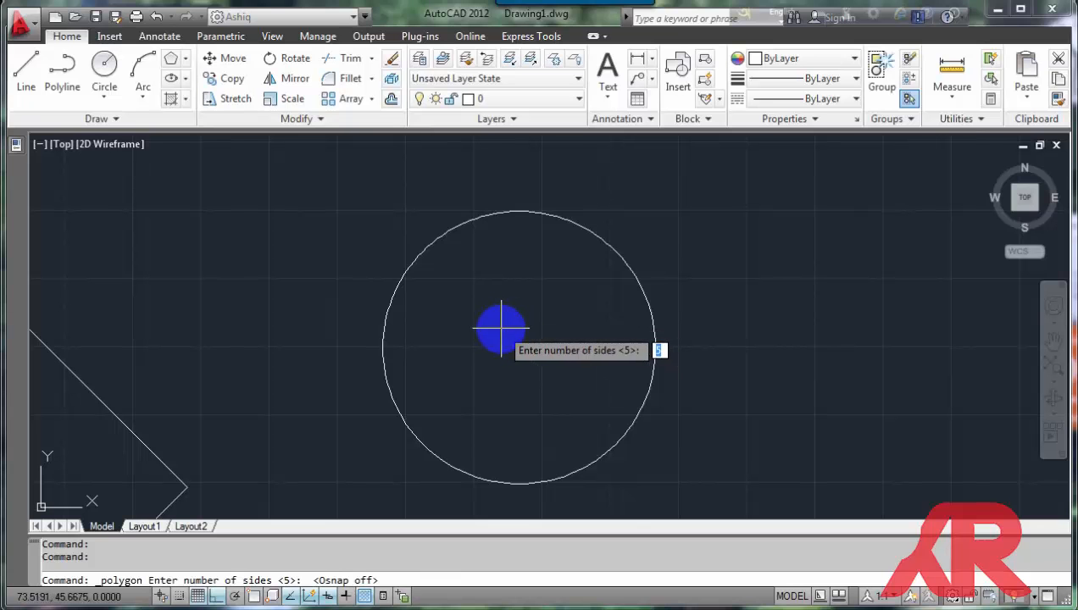
pyautogui.press('Return')
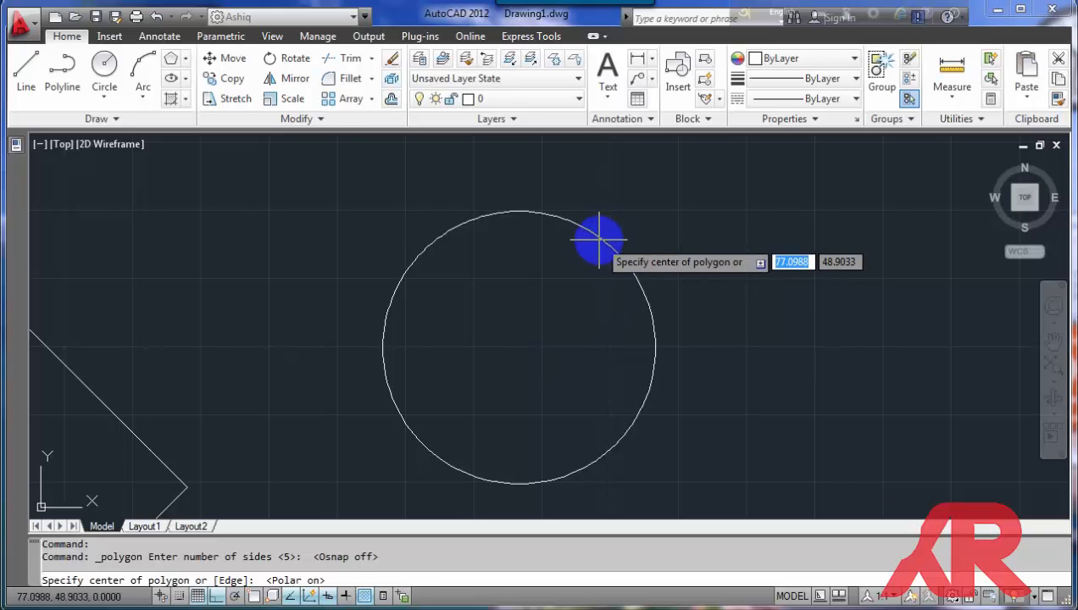
pyautogui.click(520, 349)
pyautogui.press('Return')
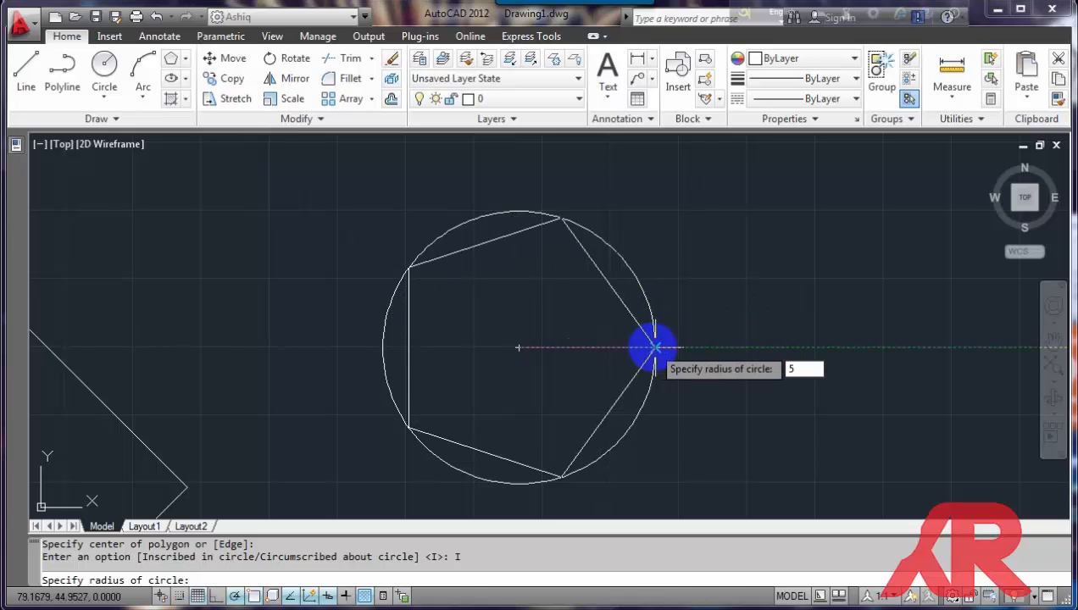
pyautogui.write('5')
pyautogui.press('Return')
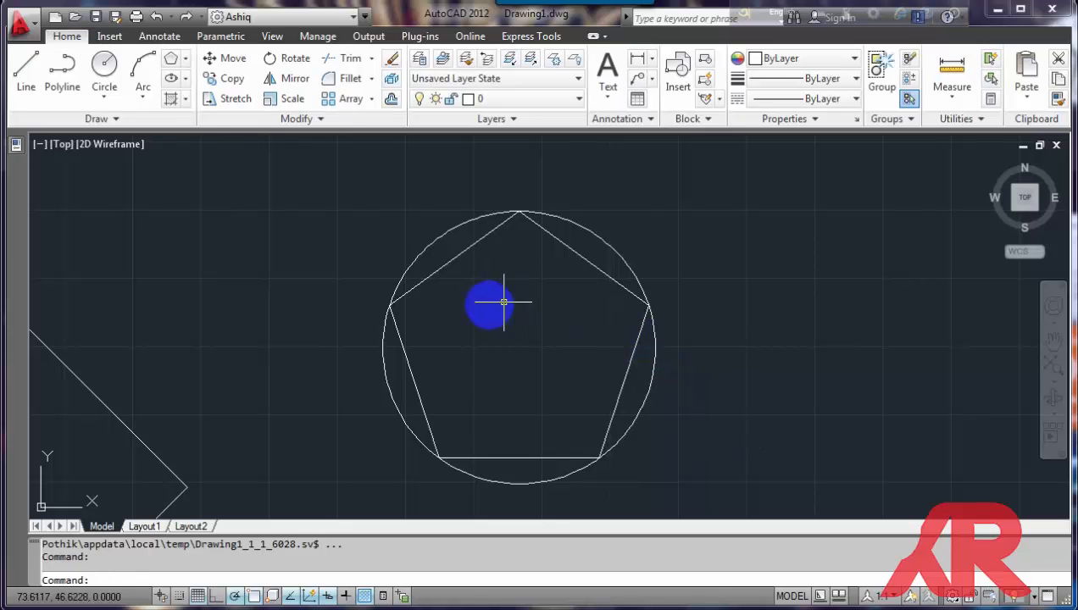
# Draw another five-sided polygon from the same circle centre, using the Circumscribed about circle option with radius 5.
pyautogui.click(172, 59)
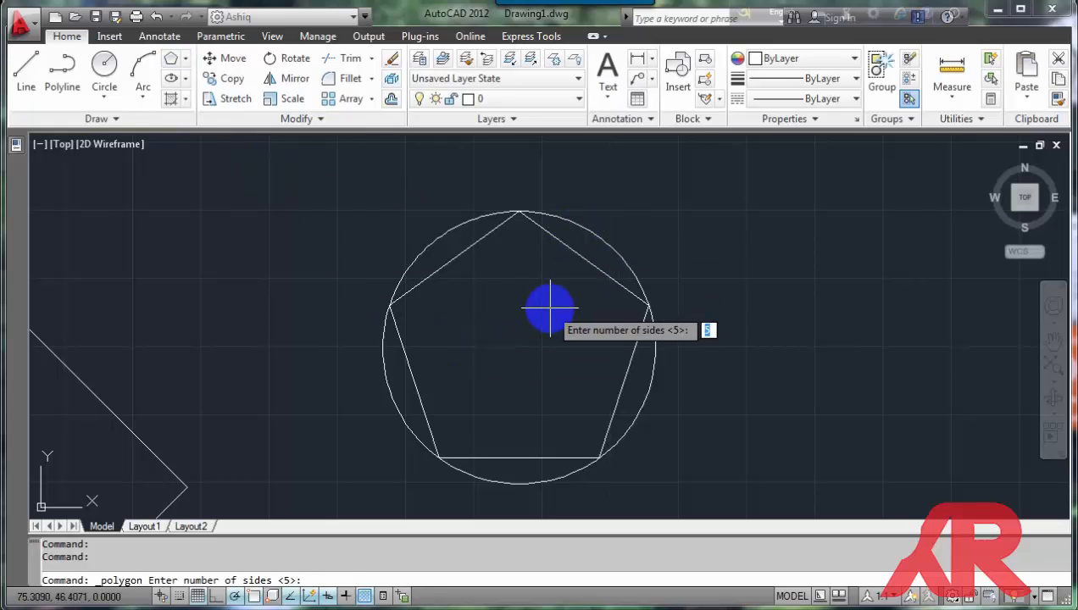
pyautogui.press('Return')
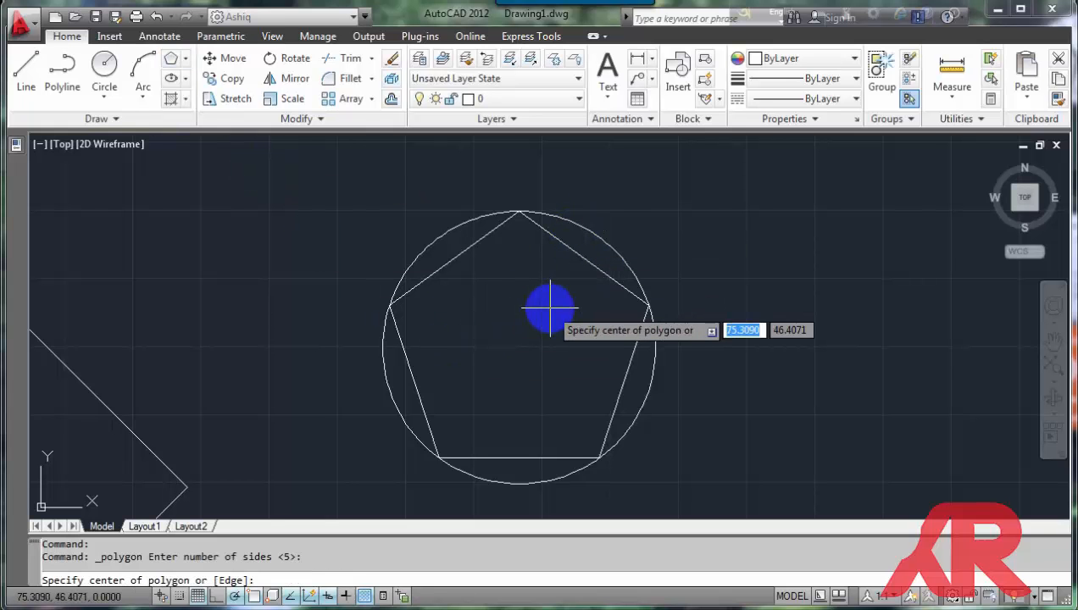
pyautogui.click(519, 346)
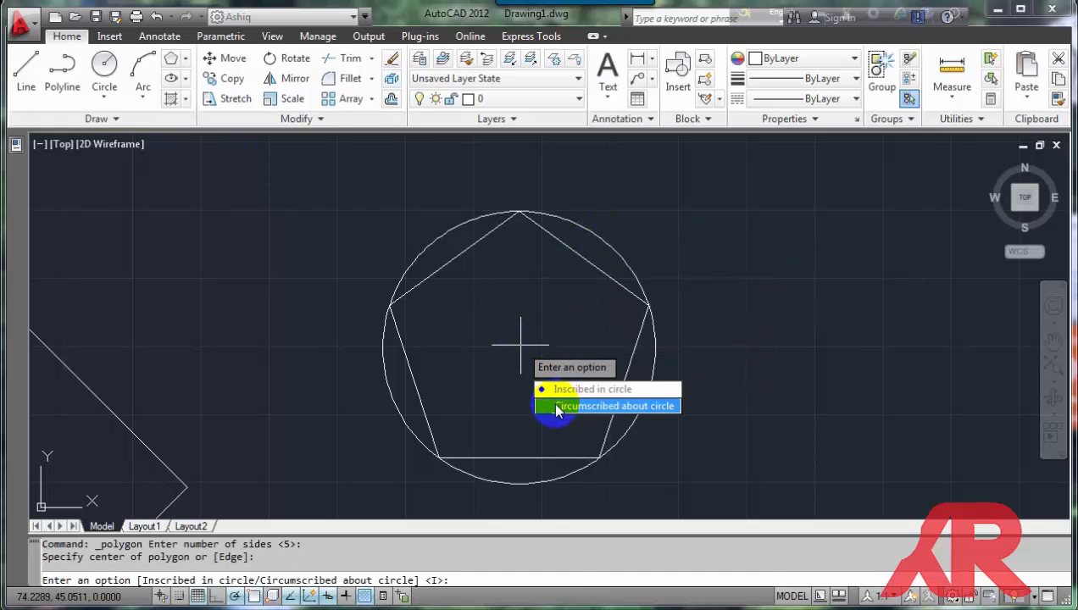
pyautogui.press('Return')
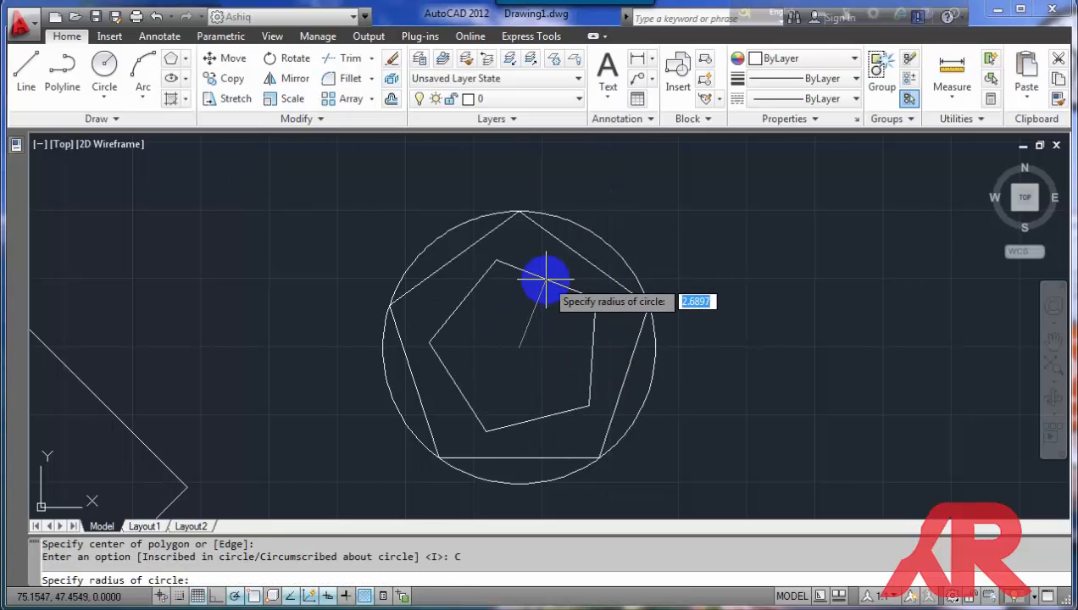
pyautogui.press('Return')
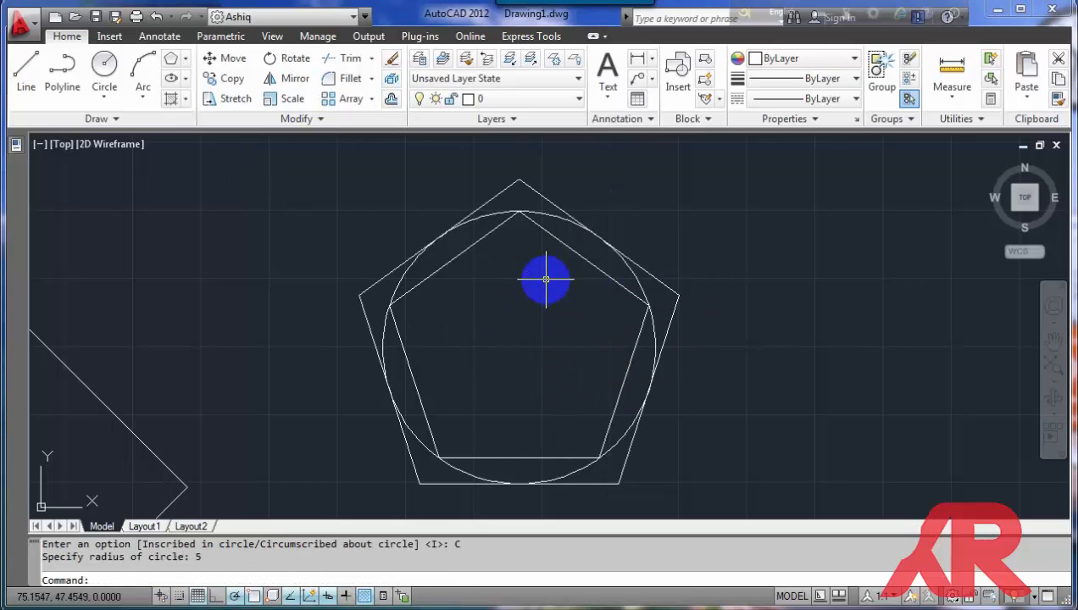
# Select the outer and inner pentagons to compare how each one meets the circle.
pyautogui.click(478, 209)
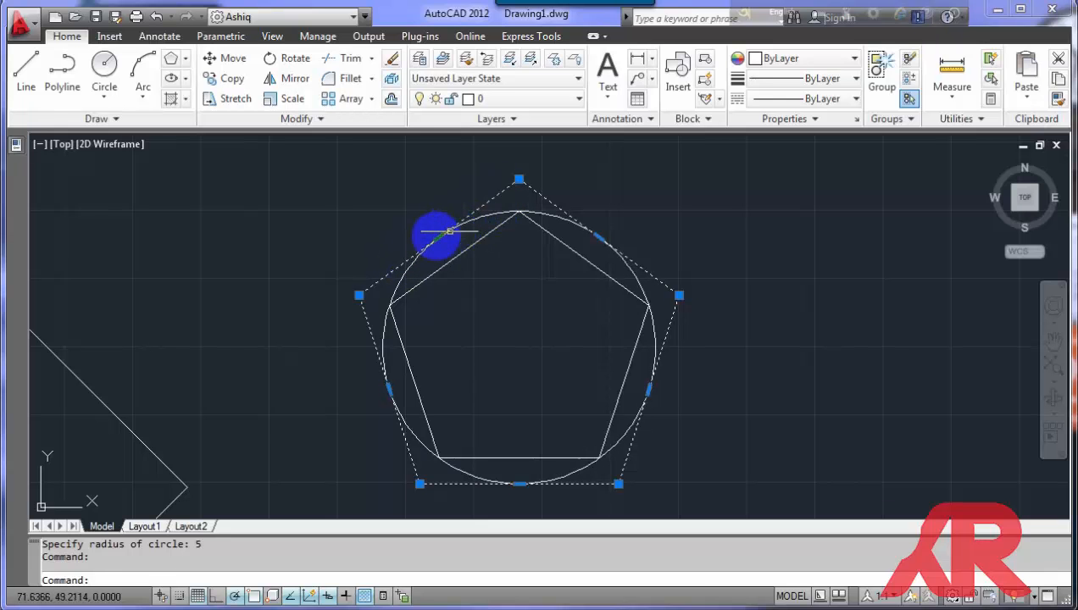
pyautogui.moveTo(438, 237)
pyautogui.click(491, 263)
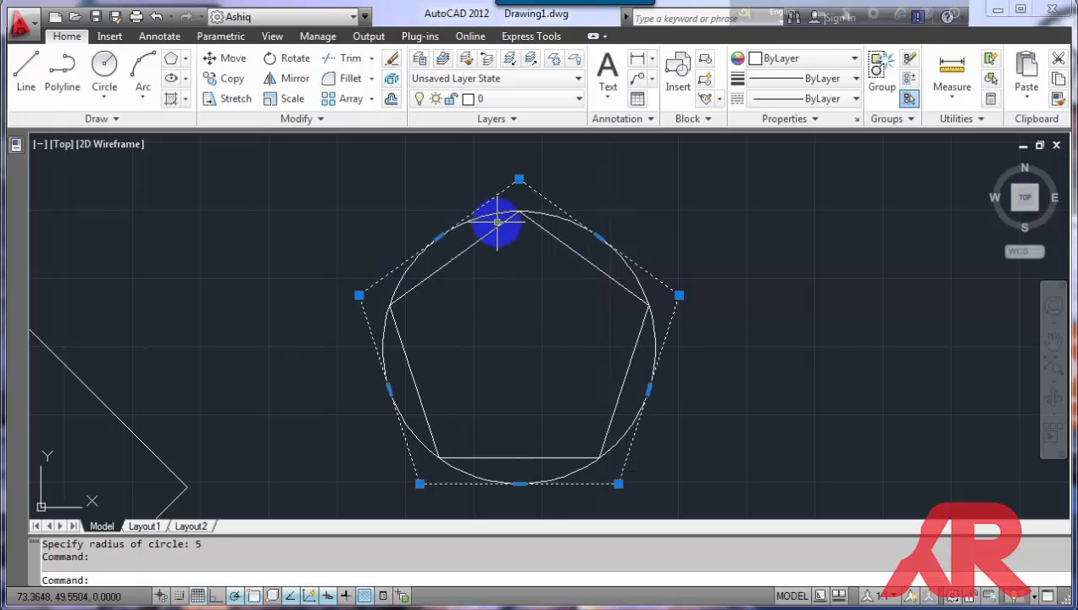
pyautogui.click(464, 246)
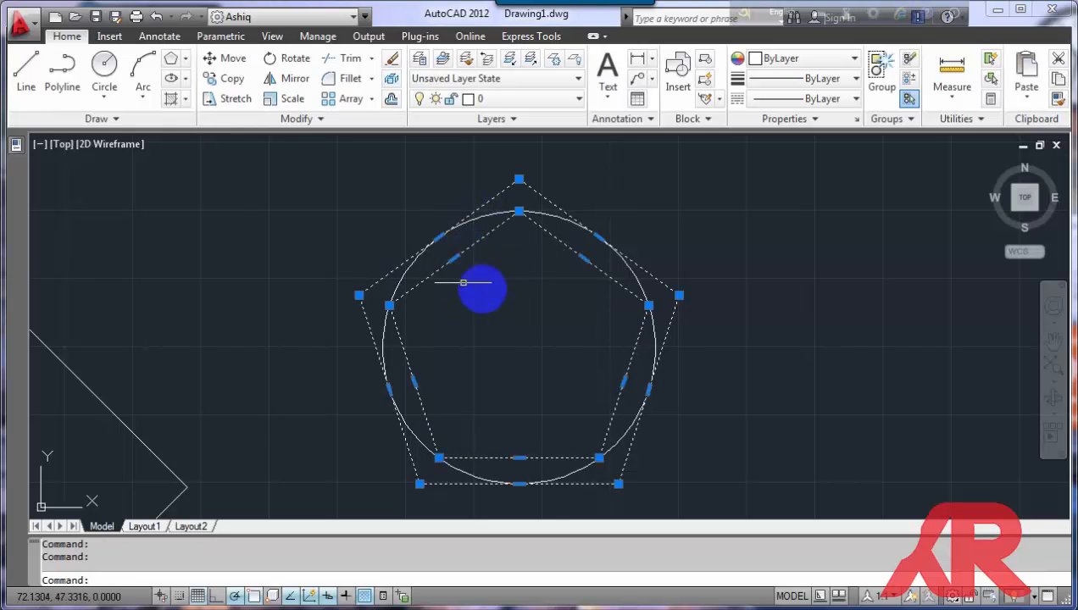